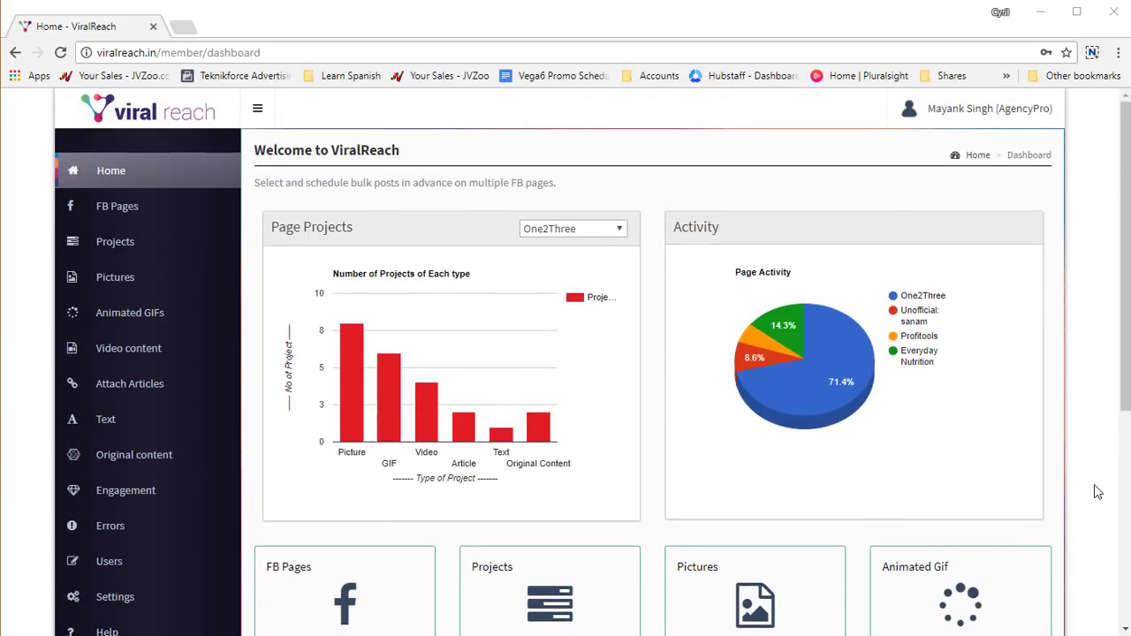
Look over the dashboard's Activity pie chart and open the FB Pages list in a new tab
scroll(1096, 492, "down", 3)
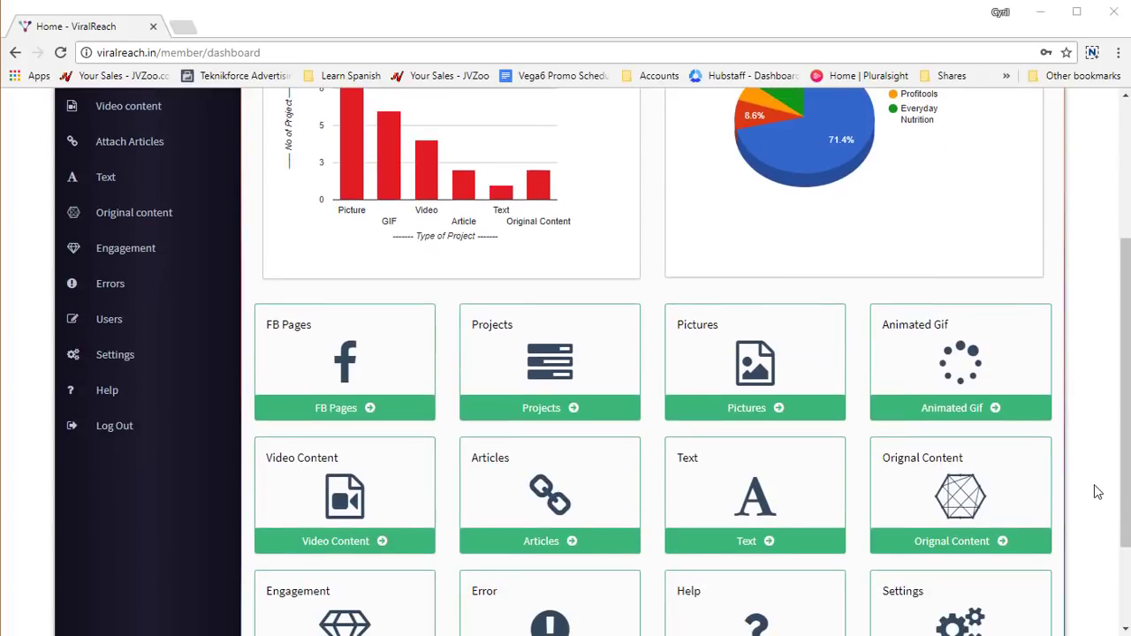
scroll(1096, 493, "up", 3)
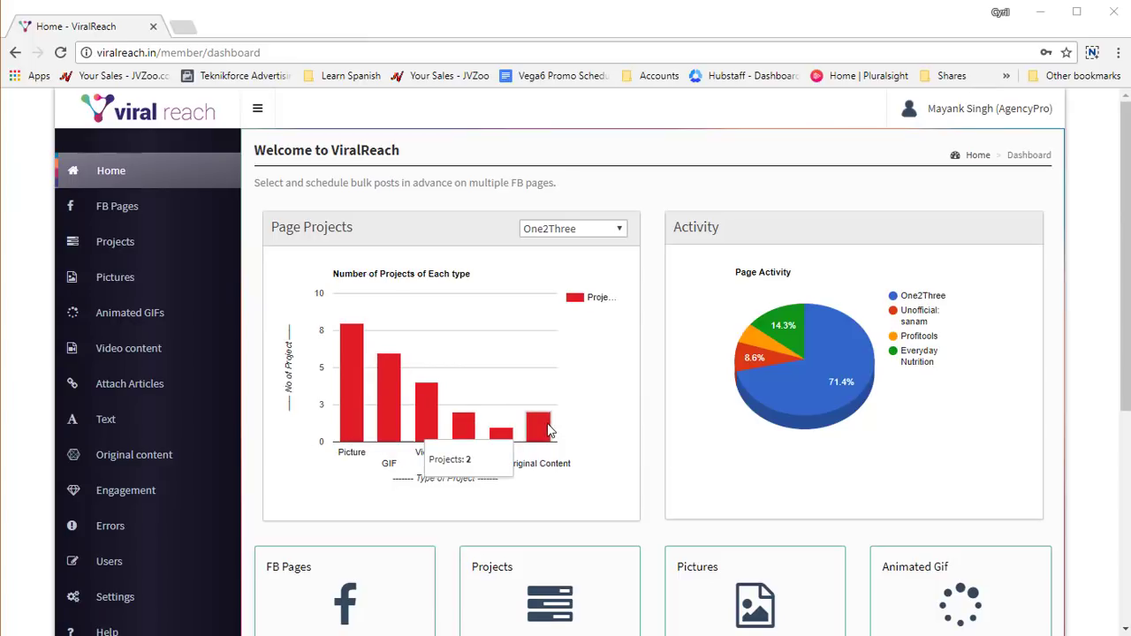
mouse_move(801, 344)
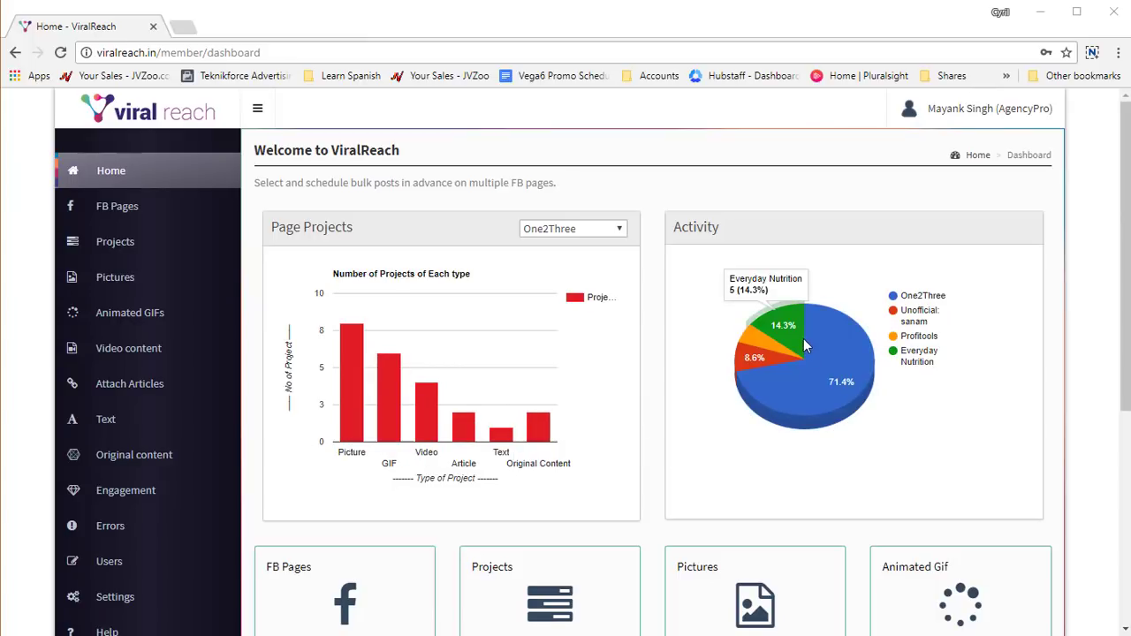
mouse_move(768, 366)
mouse_move(827, 419)
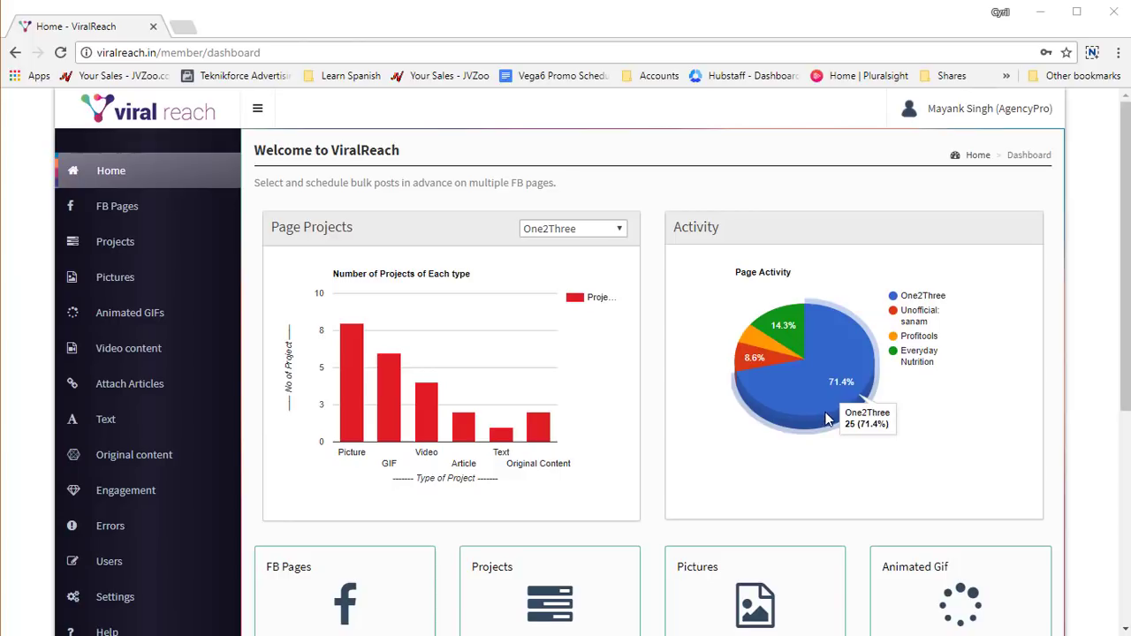
scroll(831, 417, "down", 5)
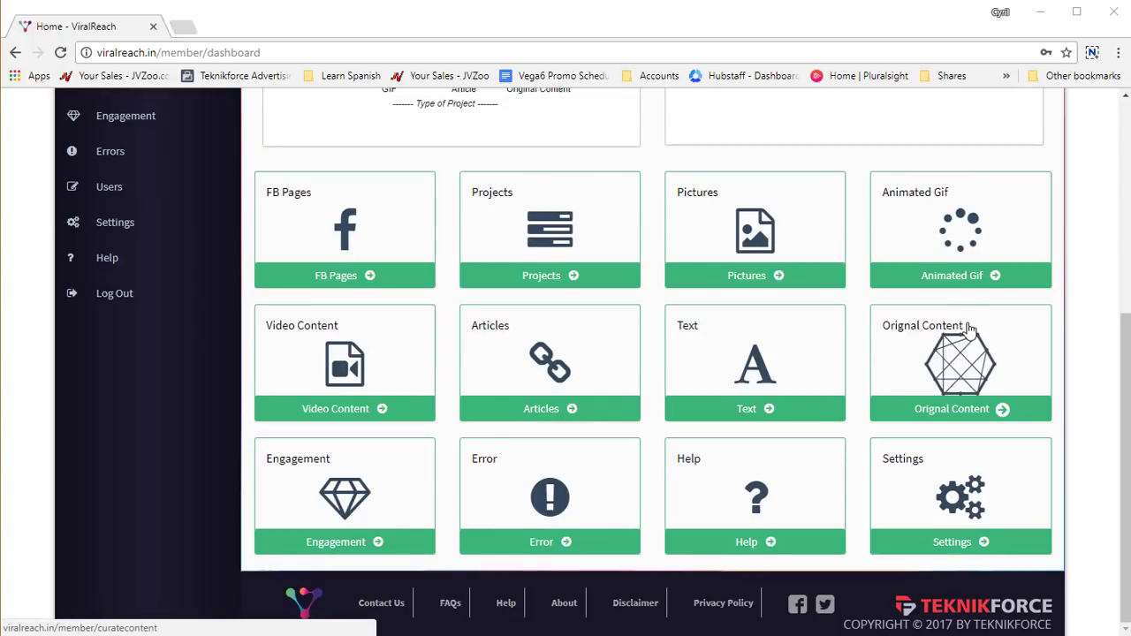
middle_click(354, 210)
left_click(273, 26)
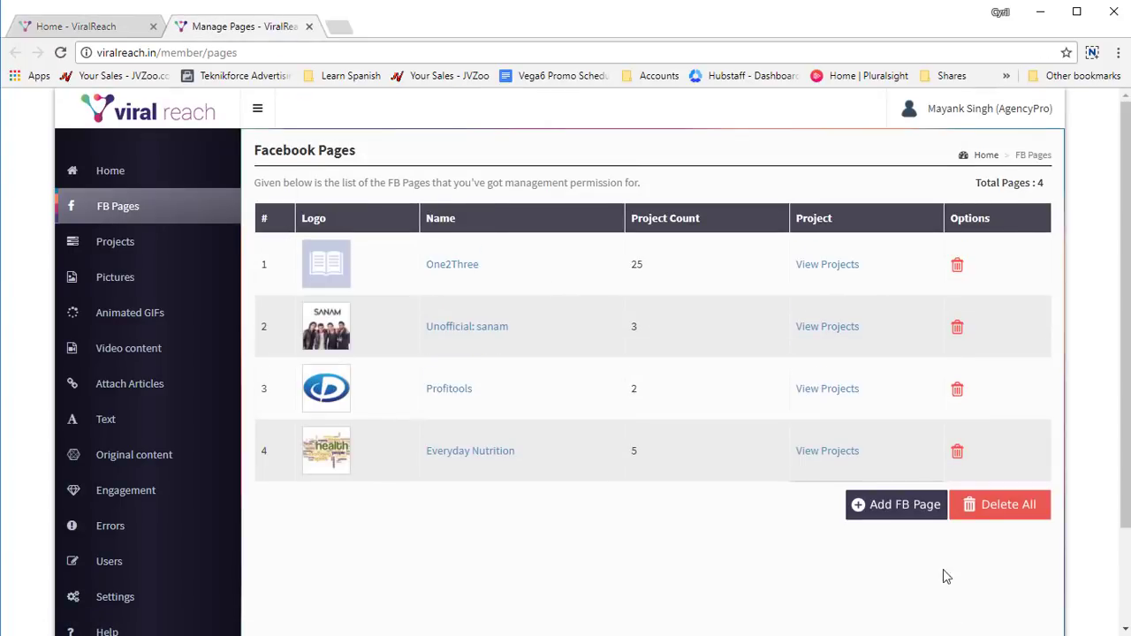
left_click(908, 505)
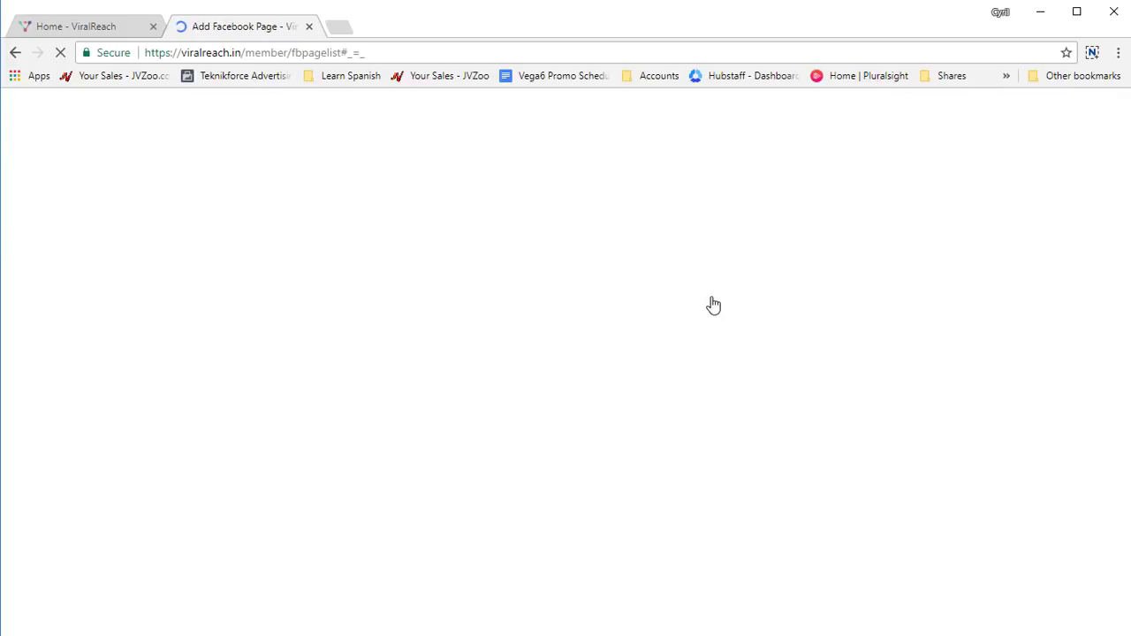
scroll(725, 297, "down", 8)
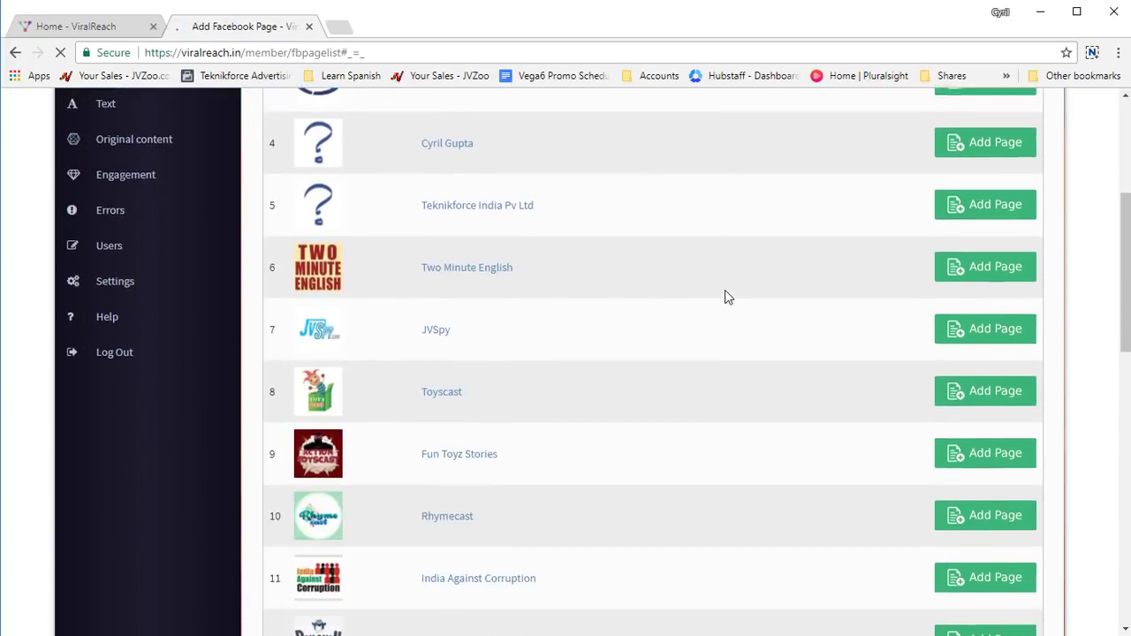
scroll(724, 297, "down", 7)
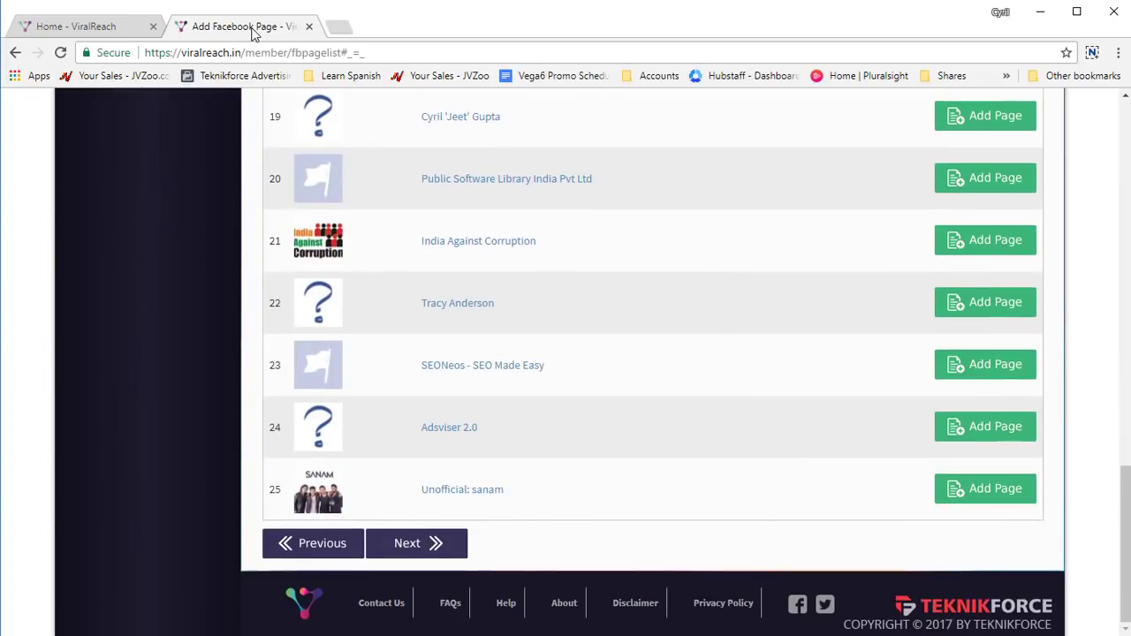
left_click(309, 27)
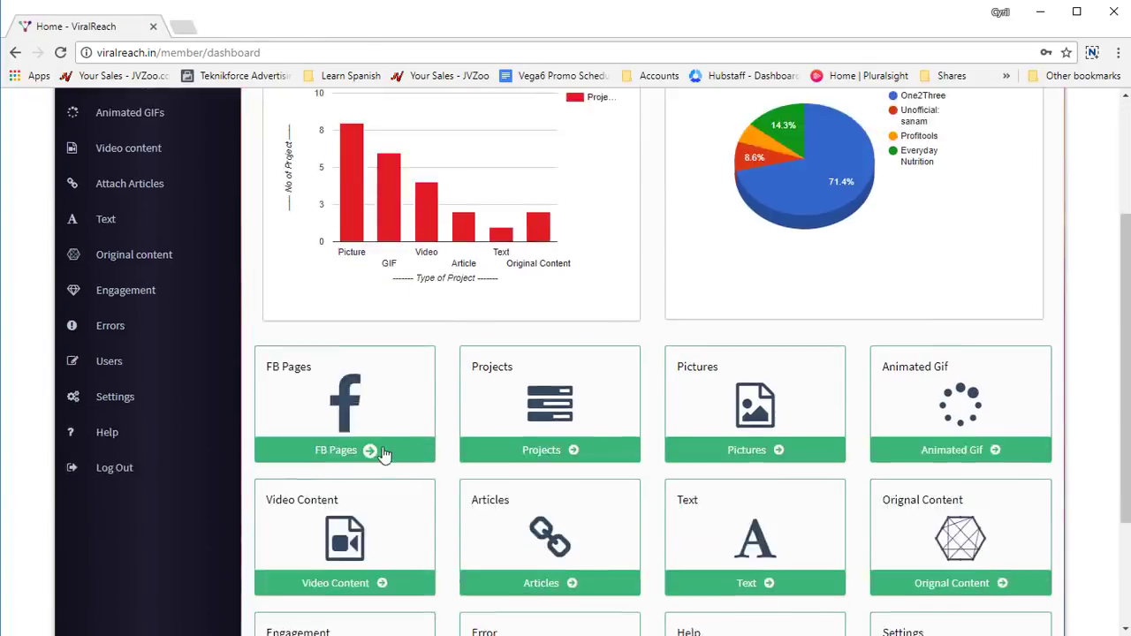
scroll(297, 299, "down", 2)
left_click(296, 298)
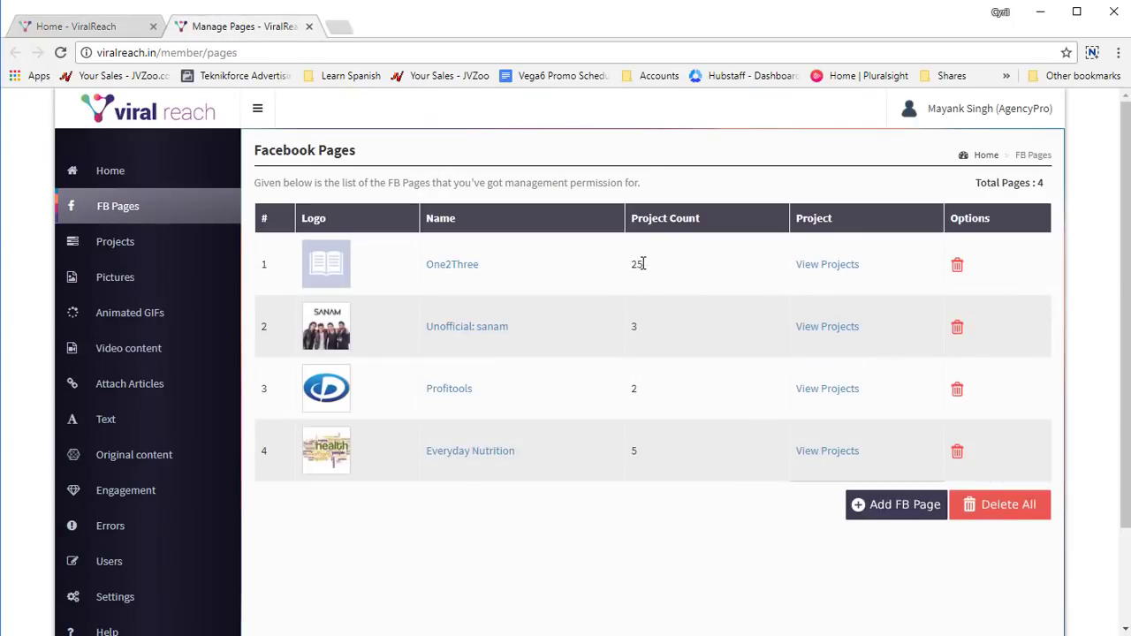
left_click_drag(632, 273, 649, 273)
key("ctrl+w")
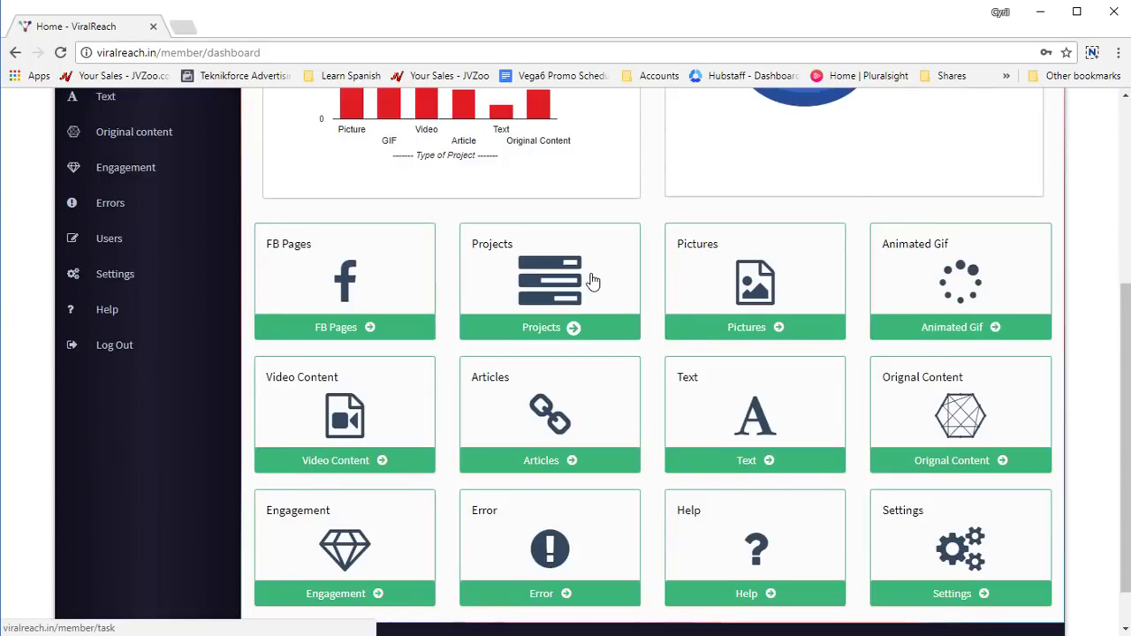
Open the Projects list in a new tab and look through it
middle_click(593, 281)
left_click(239, 25)
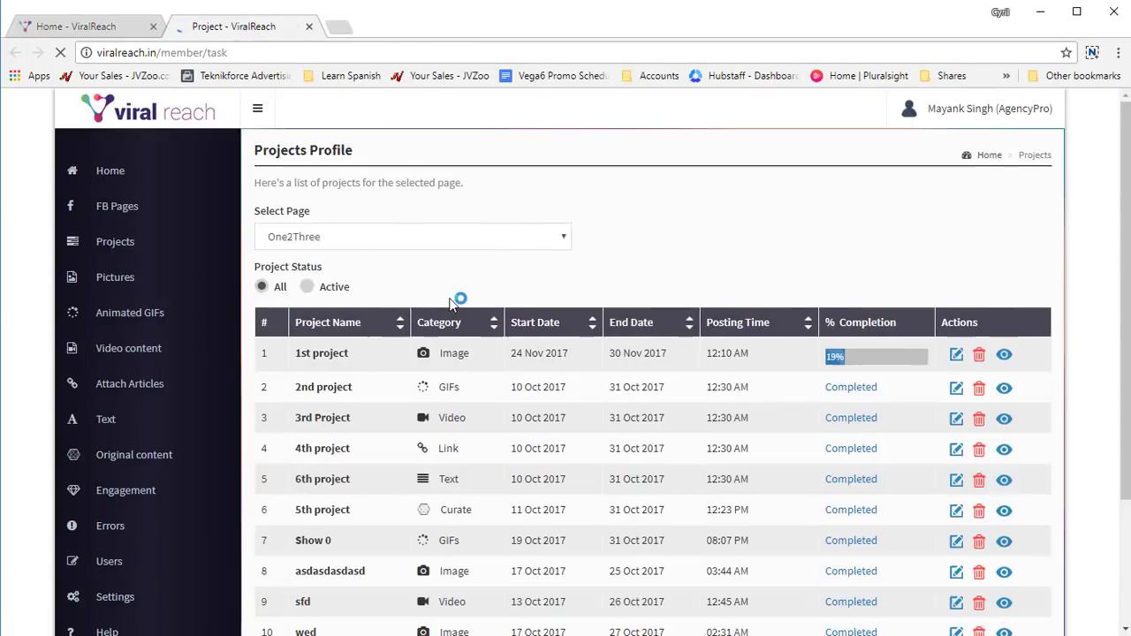
scroll(594, 396, "down", 2)
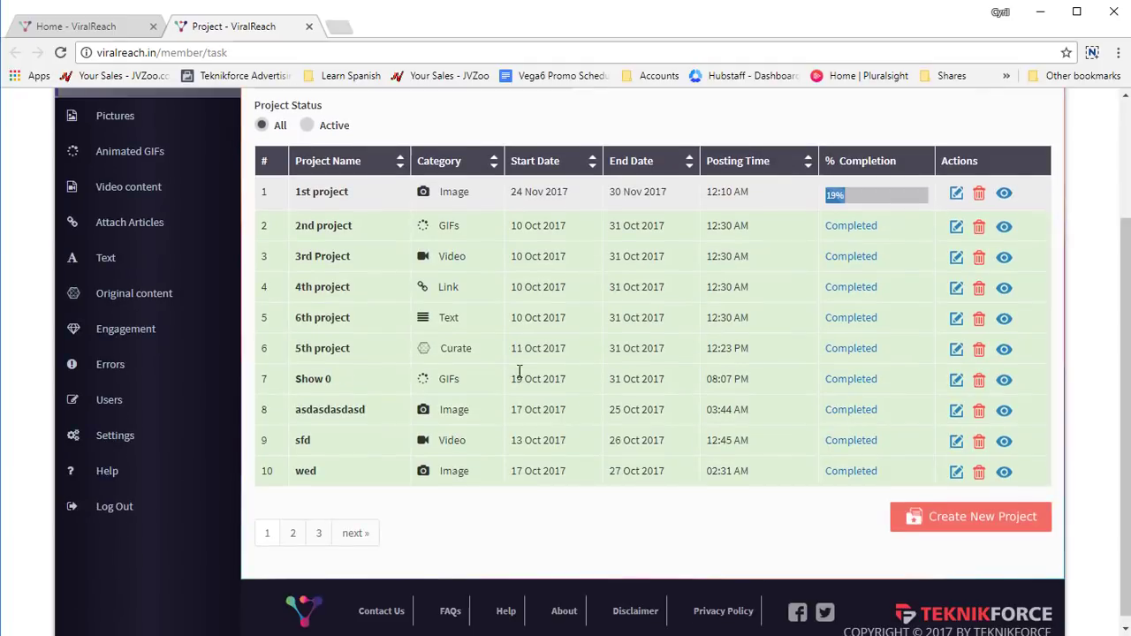
scroll(455, 337, "up", 1)
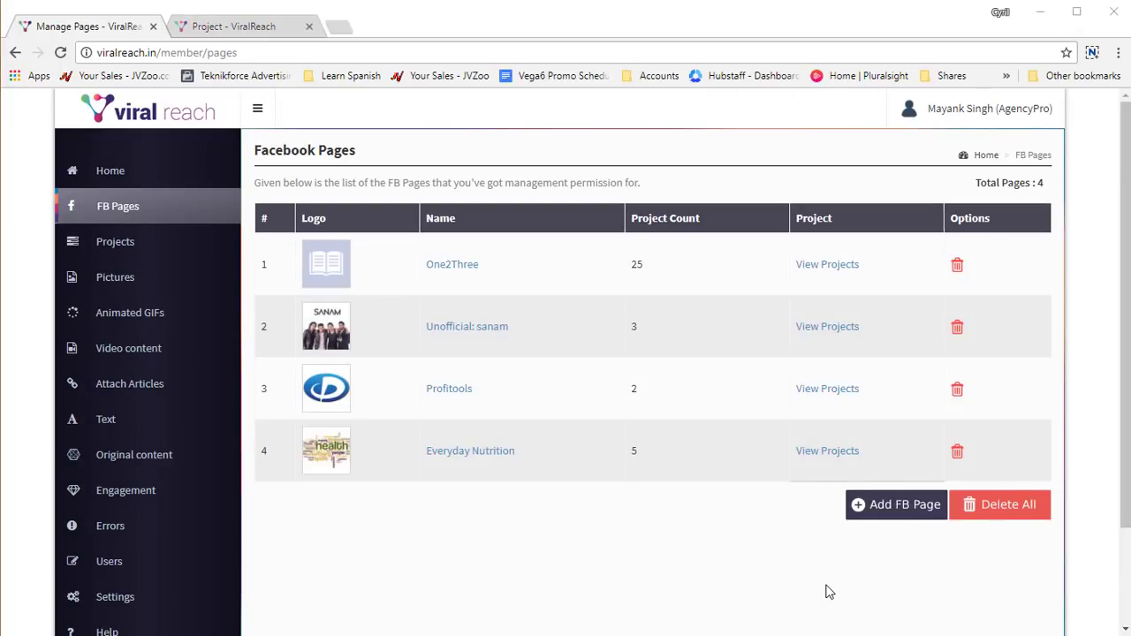
Open One2Three's Projects Profile from the sidebar and scroll through its table
left_click(116, 245)
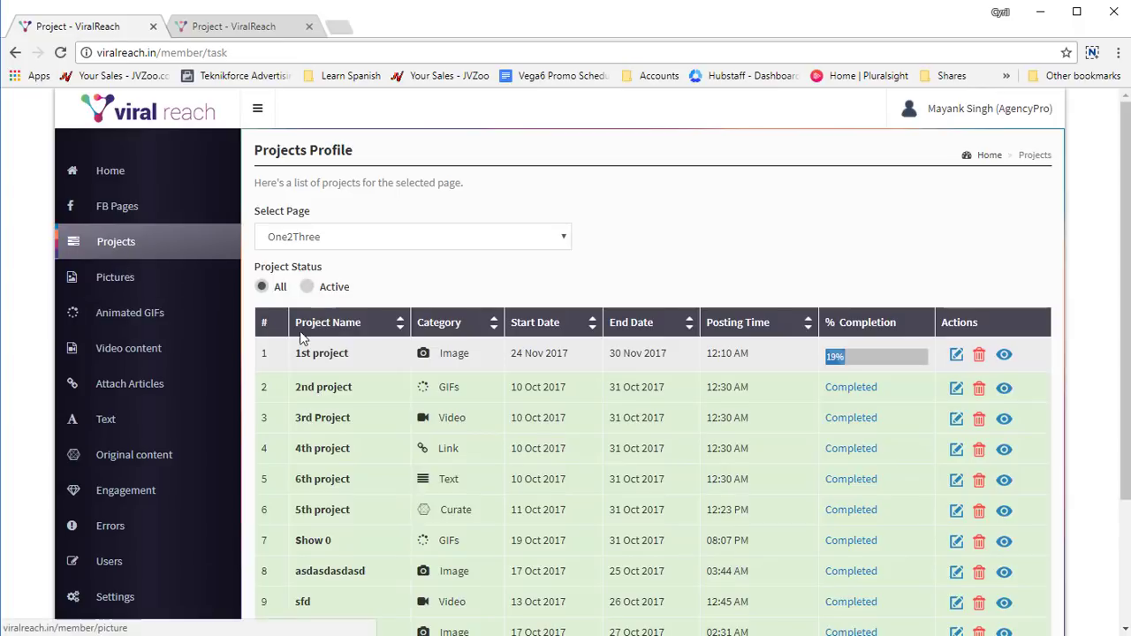
scroll(499, 320, "down", 2)
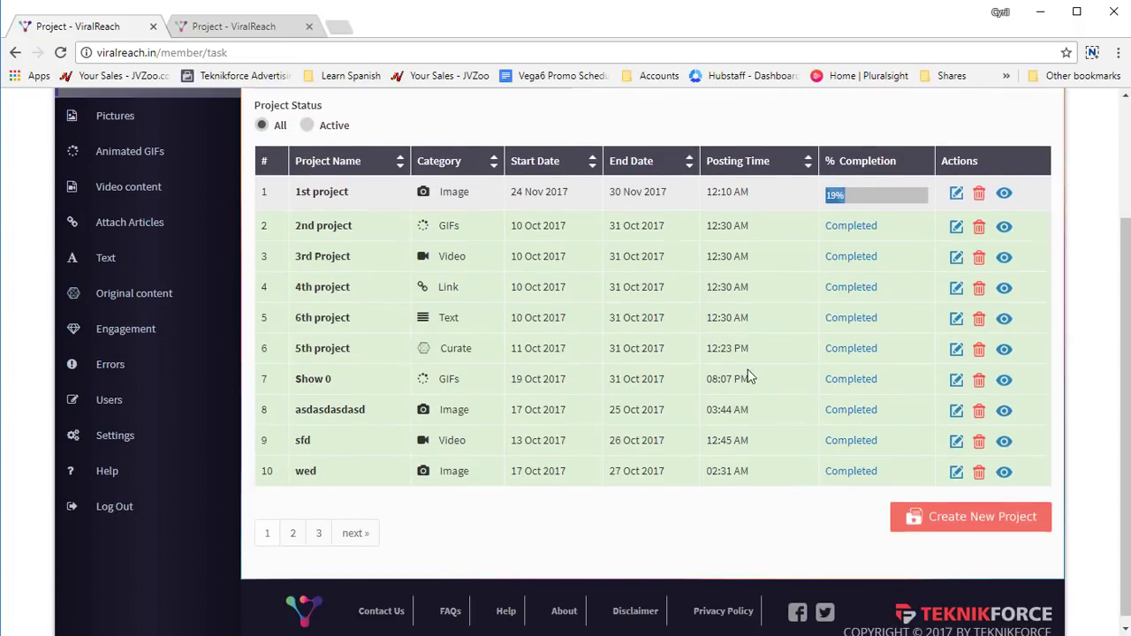
scroll(761, 416, "up", 2)
scroll(831, 477, "down", 2)
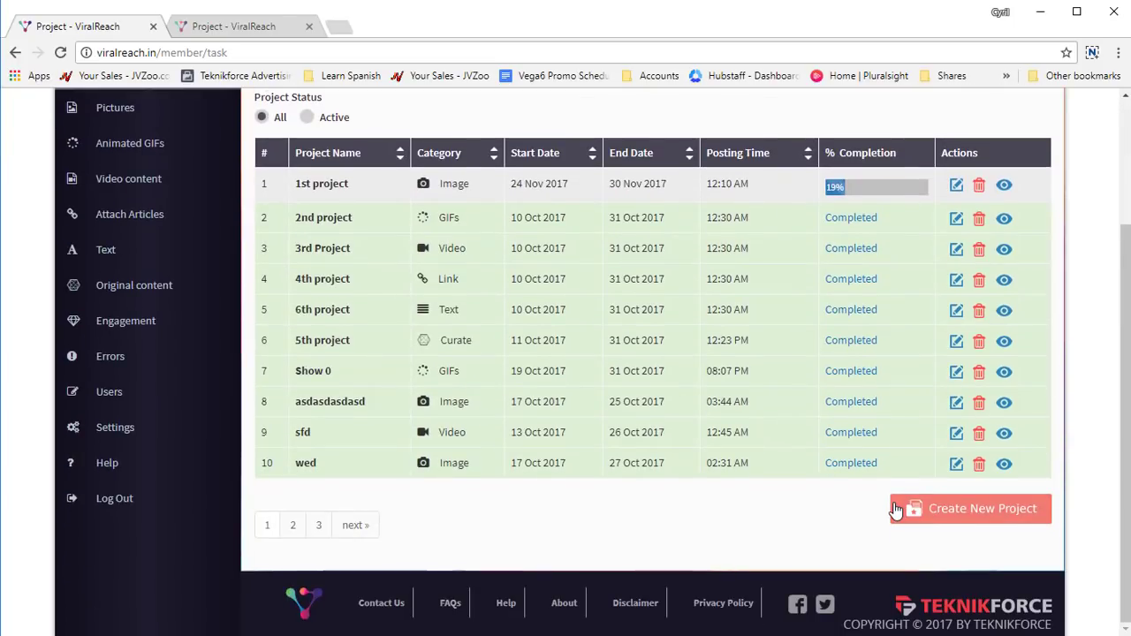
Open the Create Project form, then go back to the projects list
left_click(968, 513)
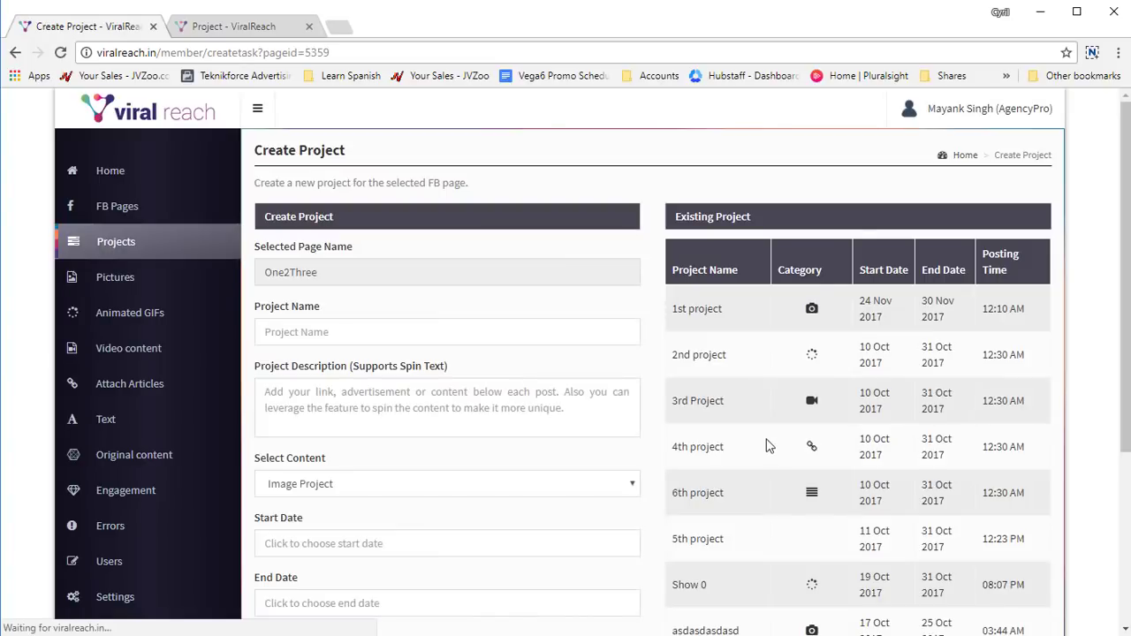
left_click(358, 279)
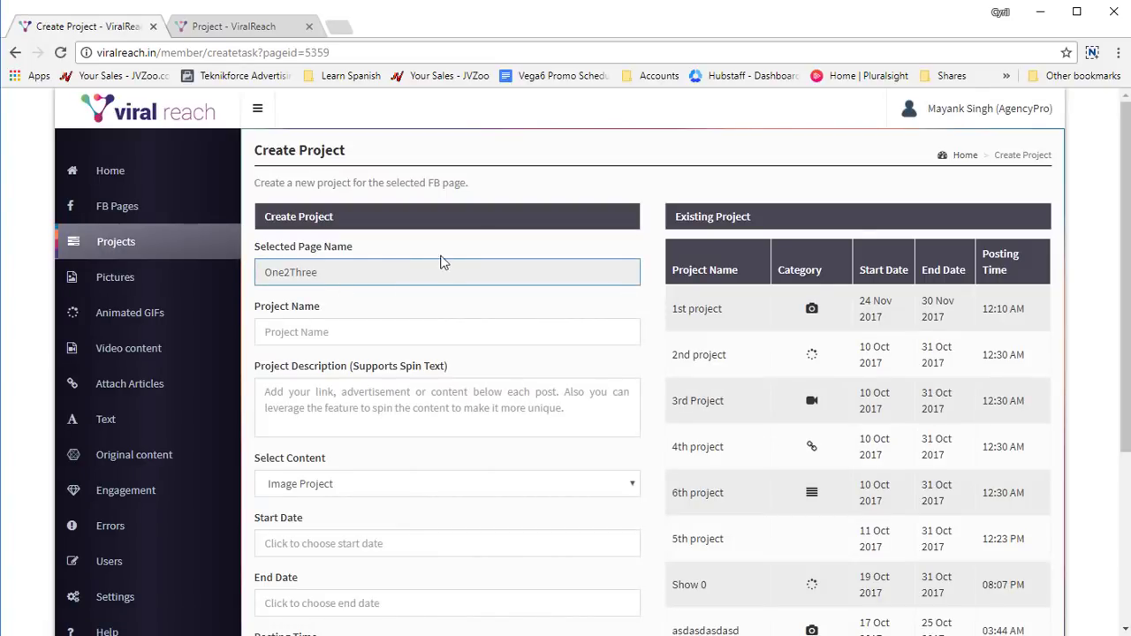
right_click(435, 256)
left_click(464, 260)
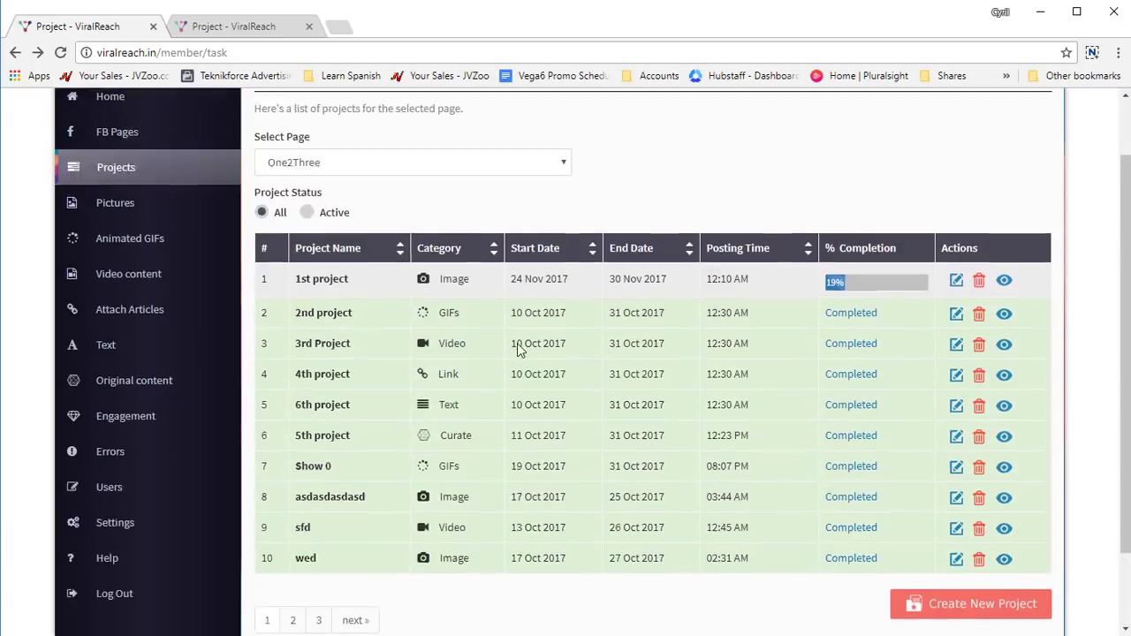
Keep One2Three as the selected page and start a new project for it
left_click(428, 246)
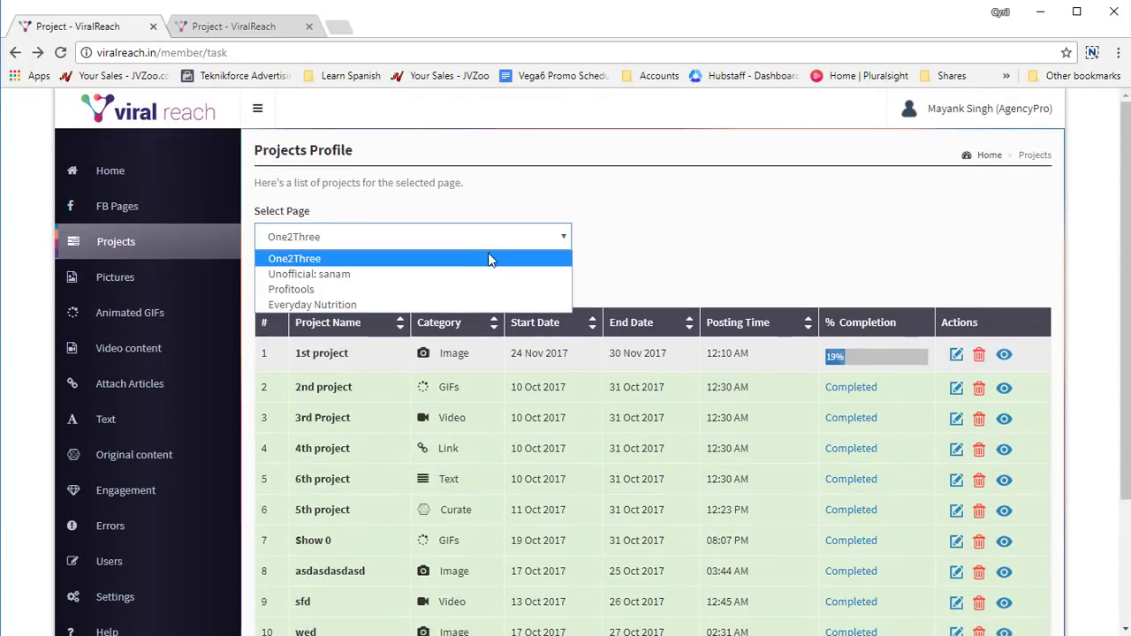
left_click(740, 240)
scroll(1008, 509, "down", 3)
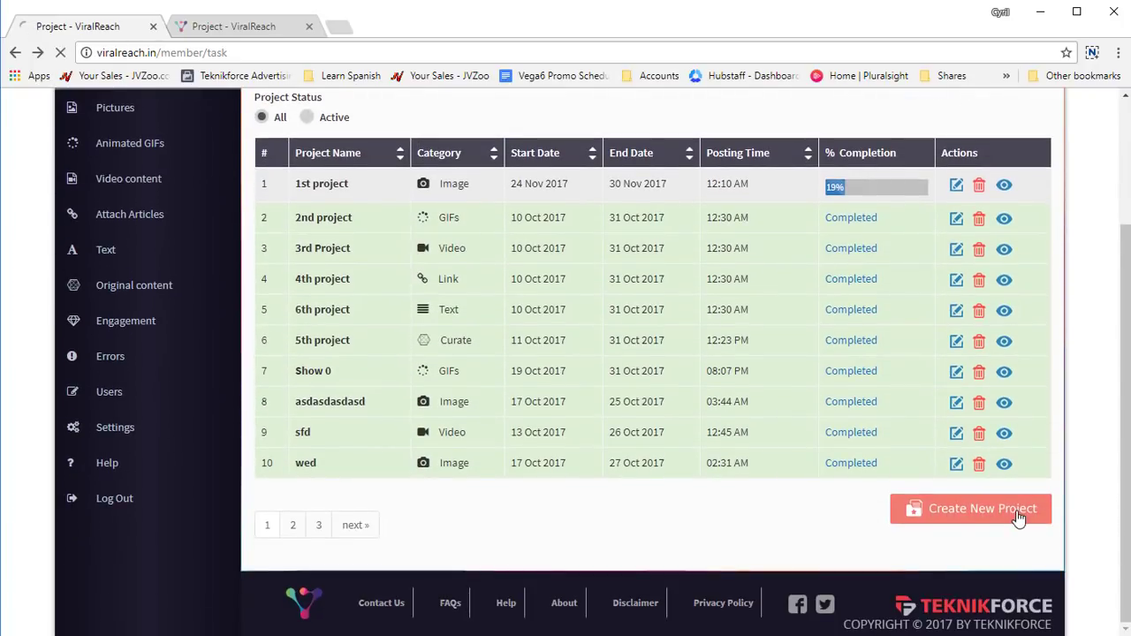
left_click(1014, 518)
Name the project 'On23 Image Project' and keep Image Project as the content type
left_click(399, 333)
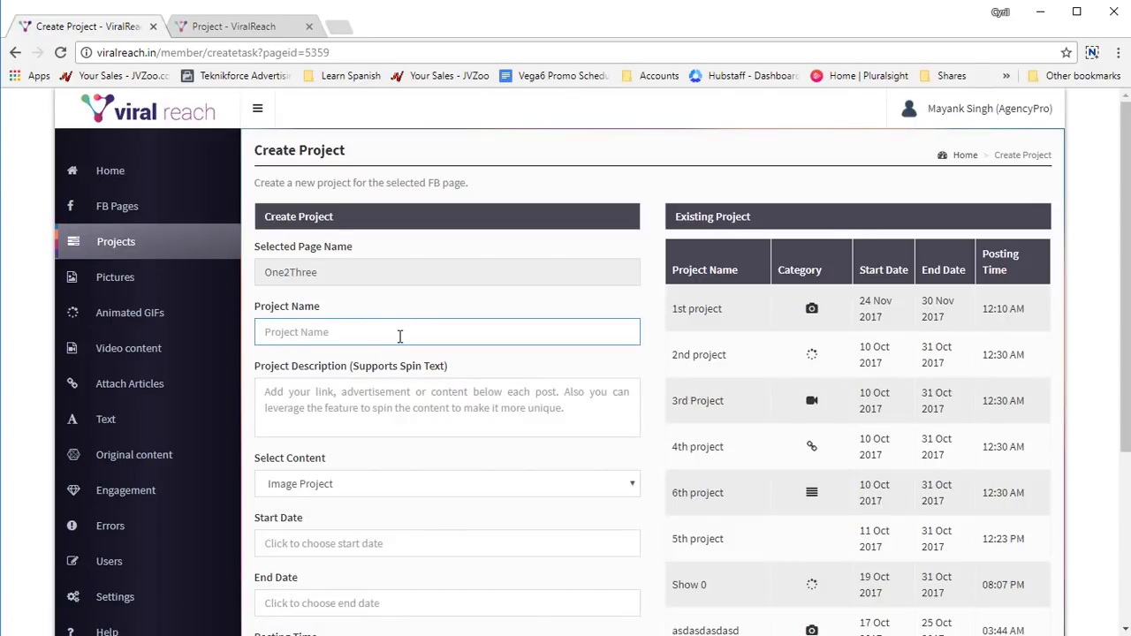
type("O")
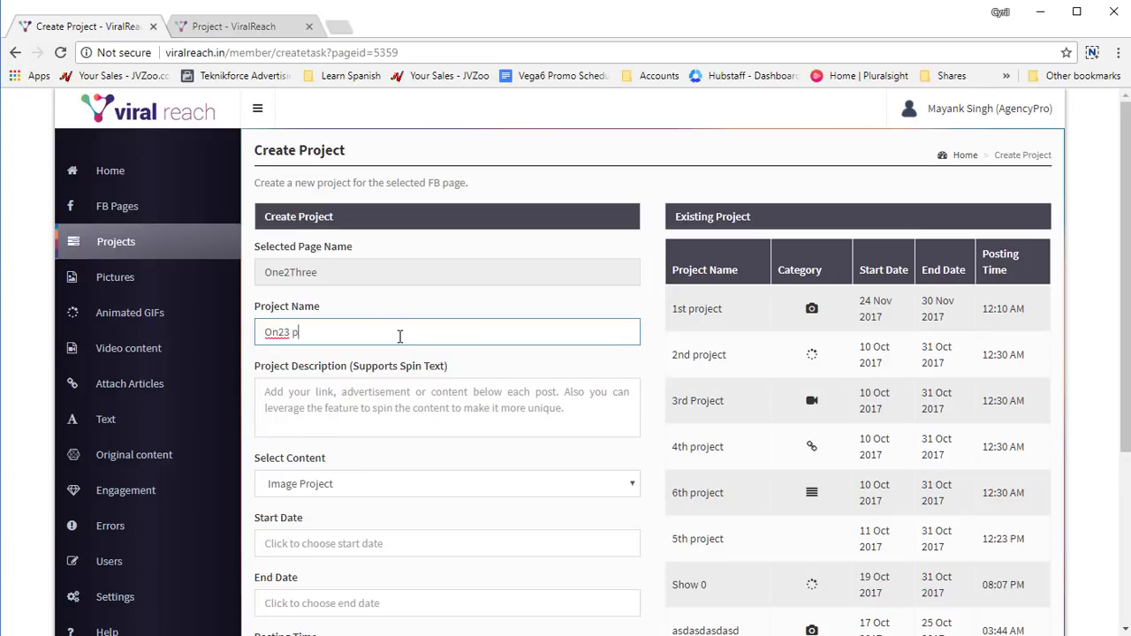
type("n23 Project")
key("BackSpace")
key("BackSpace")
key("BackSpace")
key("BackSpace")
key("BackSpace")
key("BackSpace")
key("BackSpace")
type("Imag")
scroll(402, 341, "down", 3)
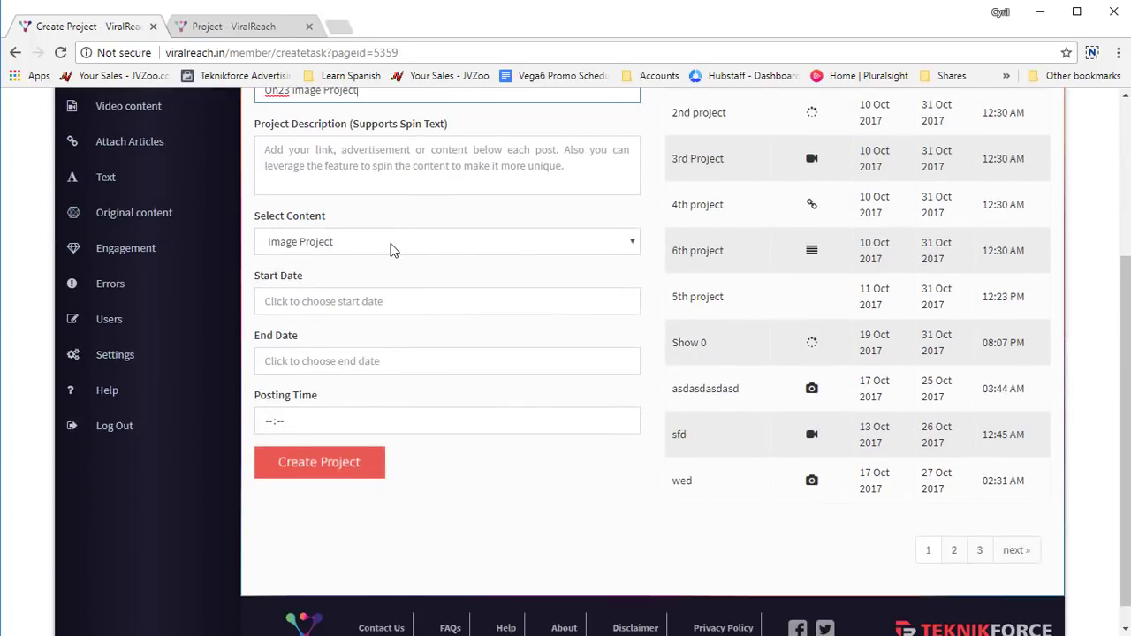
left_click(393, 251)
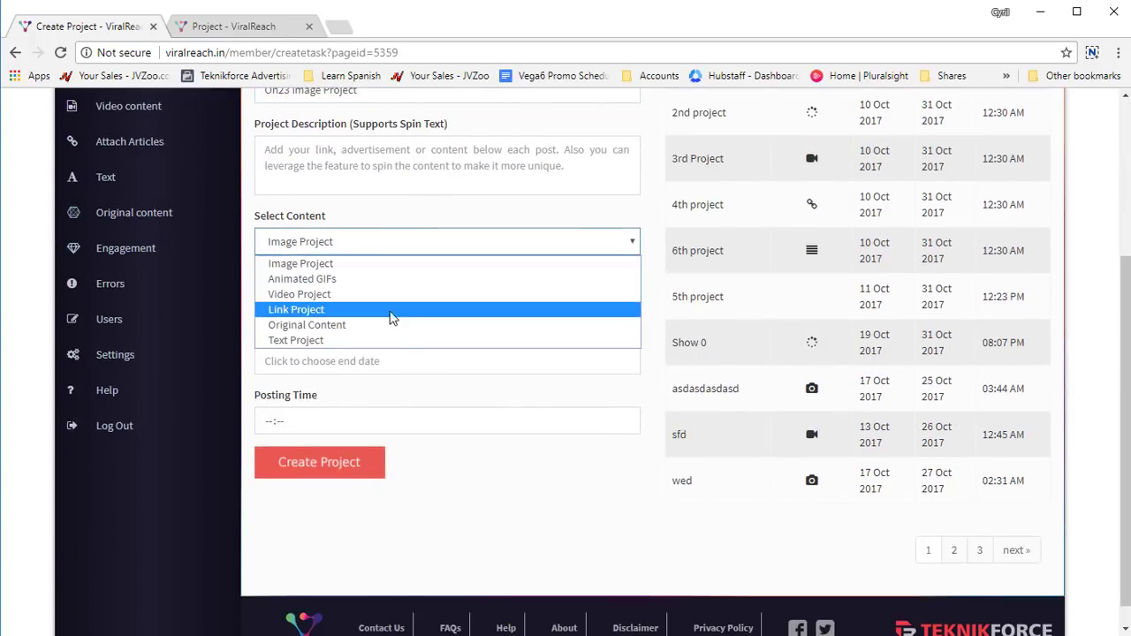
left_click(414, 265)
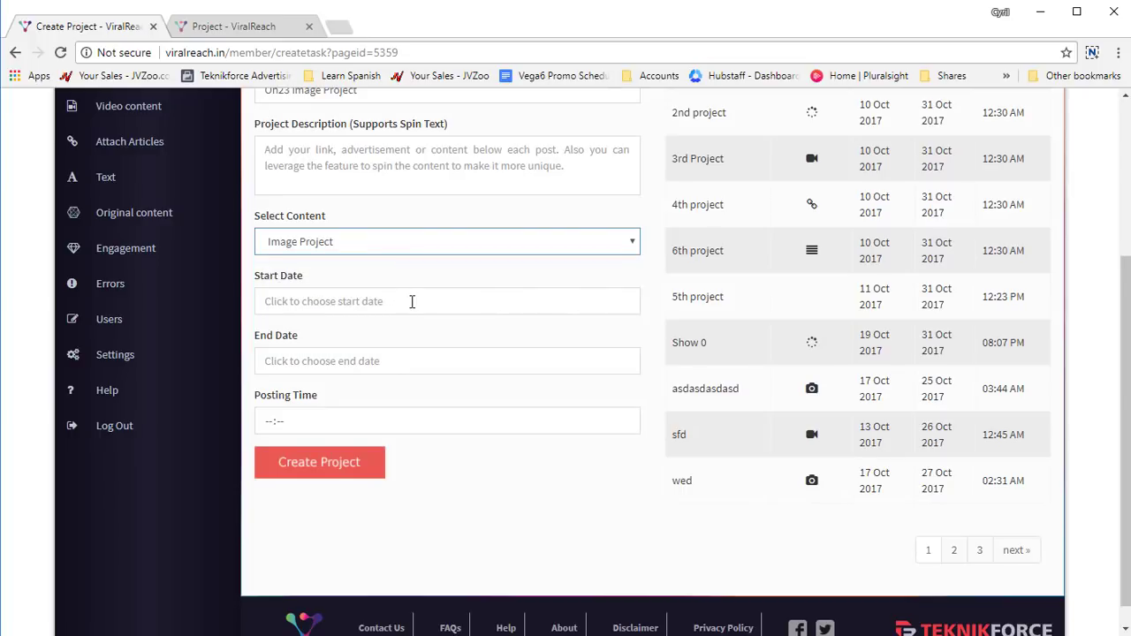
Set the project dates from 26 Nov 2017 to 30 Nov 2017
left_click(412, 301)
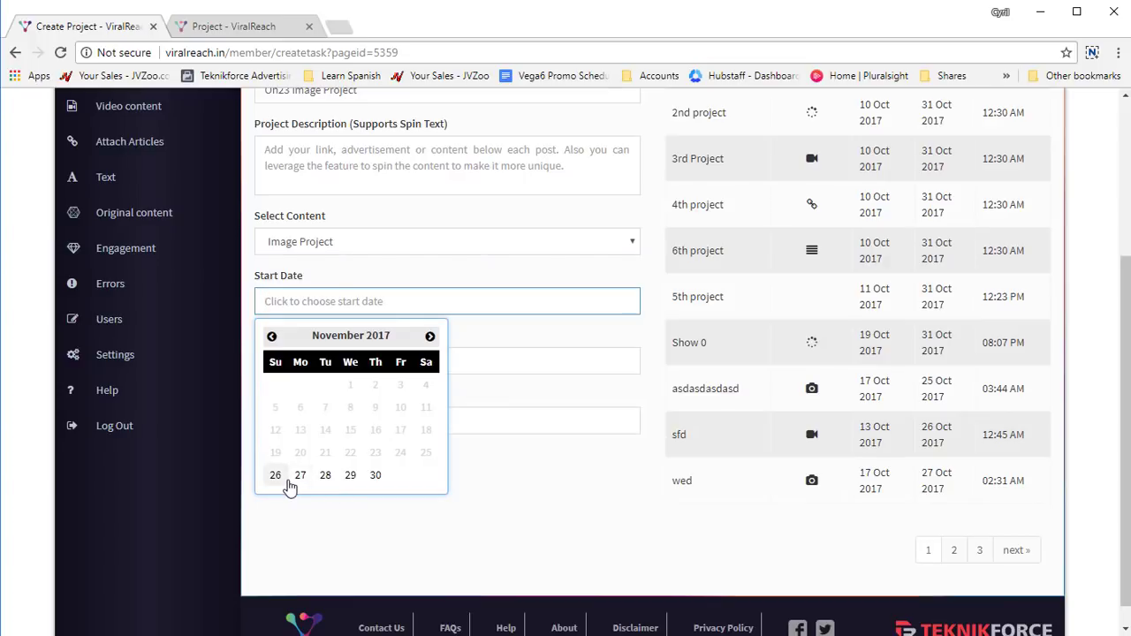
left_click(286, 481)
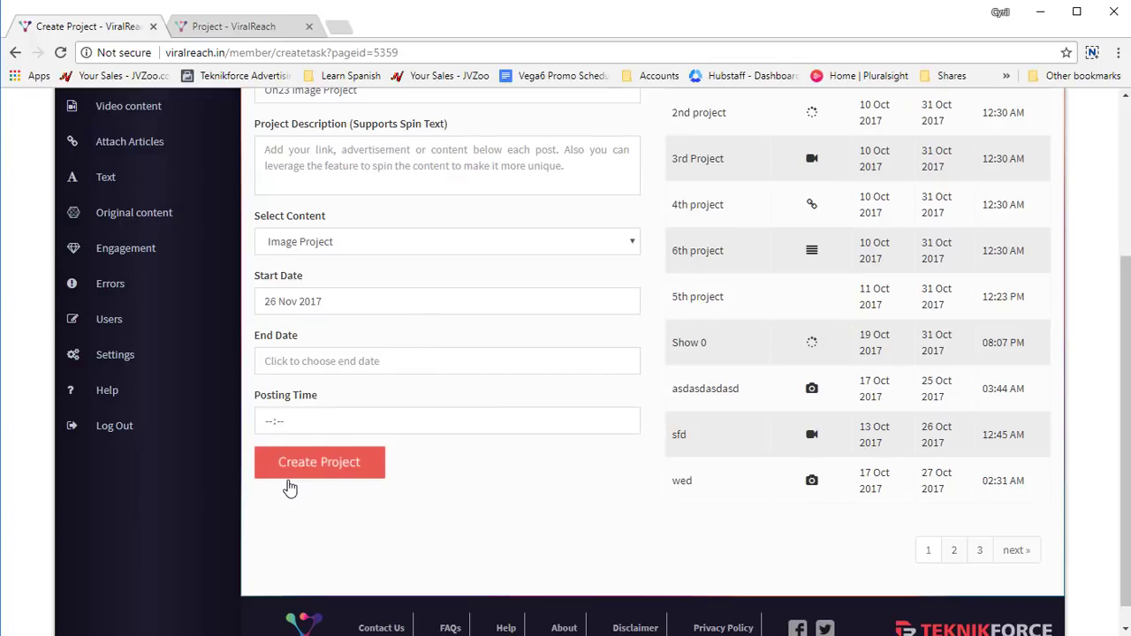
scroll(397, 424, "up", 1)
left_click(386, 440)
left_click(375, 617)
scroll(442, 525, "down", 1)
Set the daily posting time to 10:30
left_click(273, 423)
type("10:50")
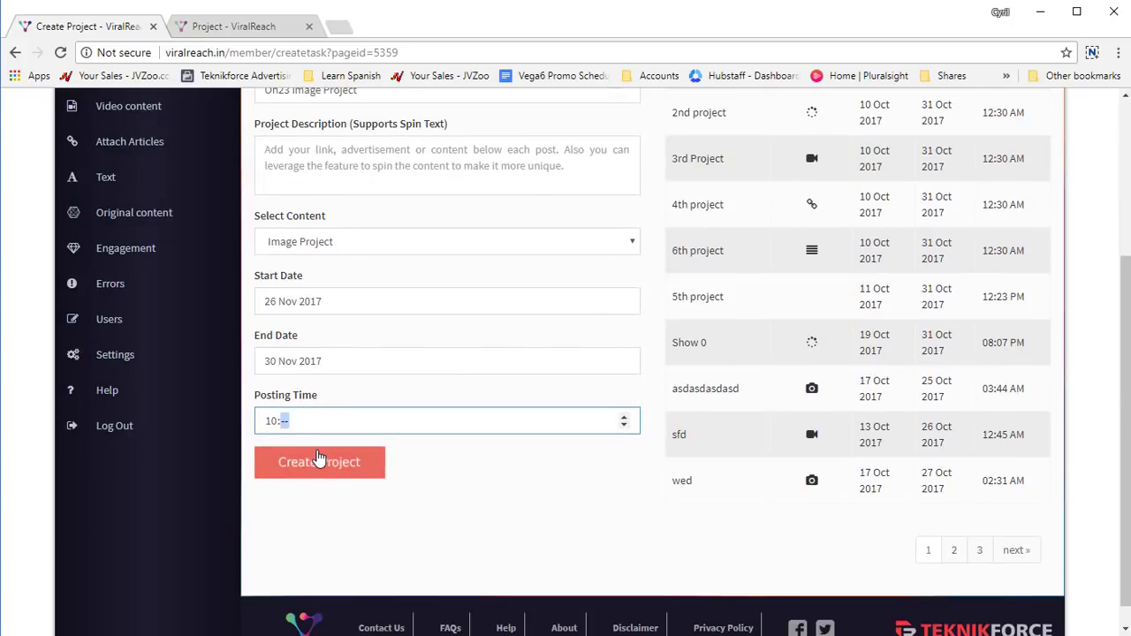
left_click(387, 497)
left_click_drag(378, 473, 292, 435)
left_click(287, 431)
left_click(291, 422)
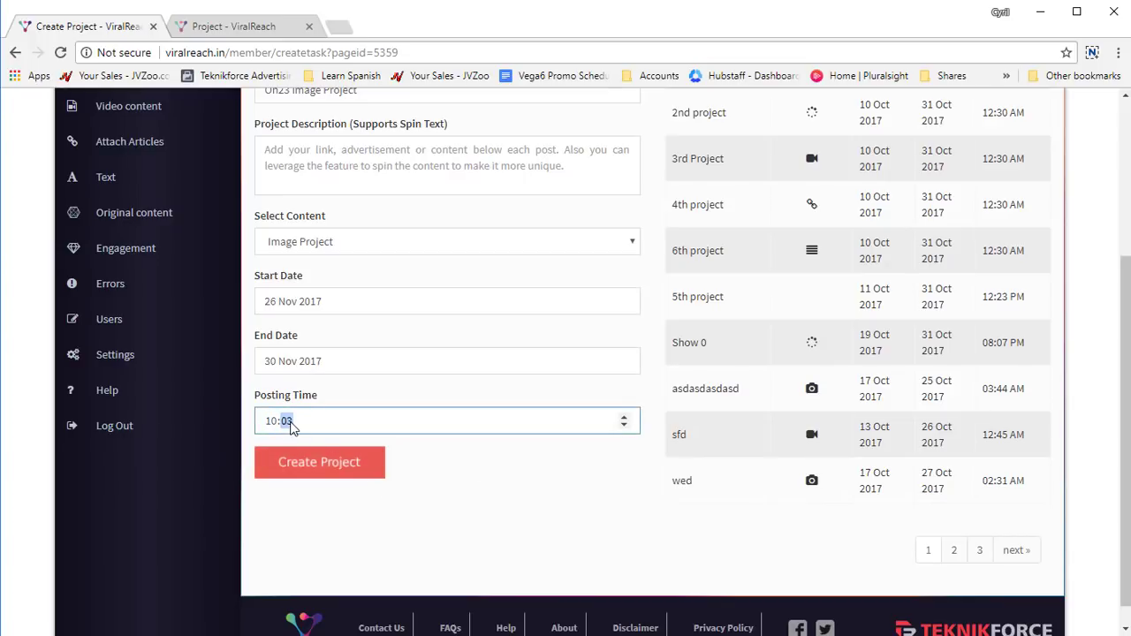
key("Tab")
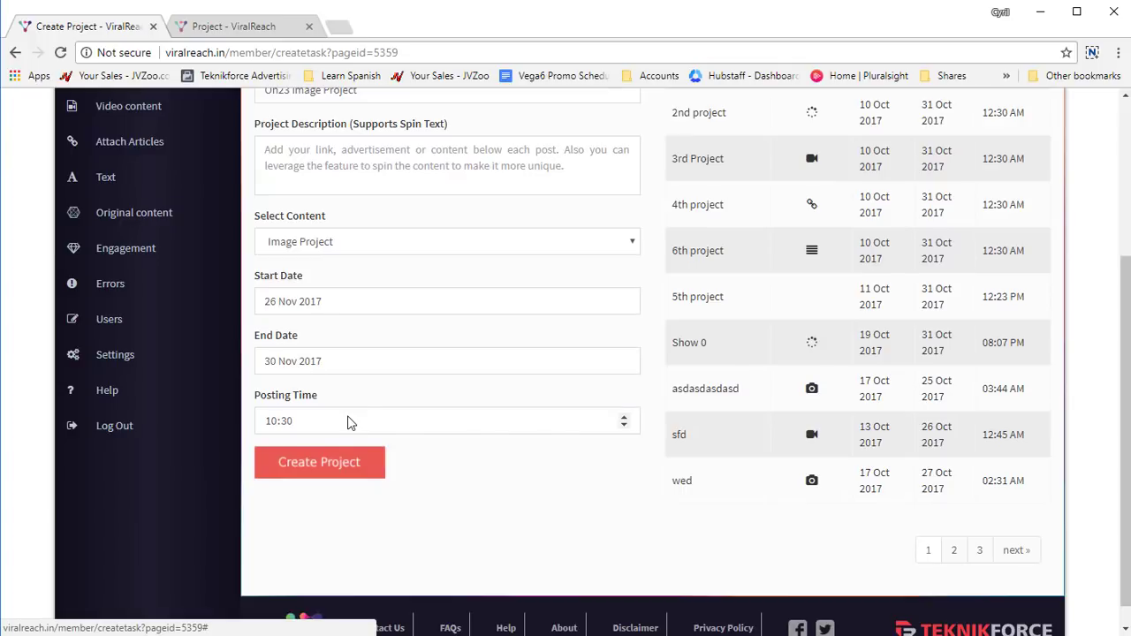
scroll(439, 474, "up", 1)
scroll(436, 472, "down", 1)
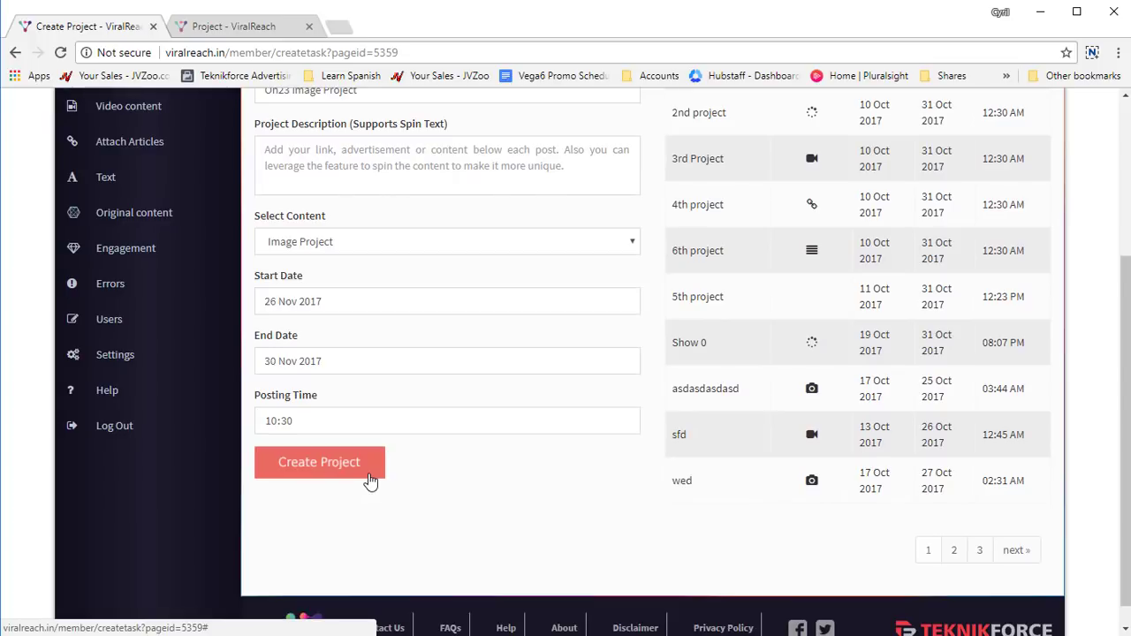
Add the description 'Test descriptio' and create the project, confirming the message
left_click(369, 474)
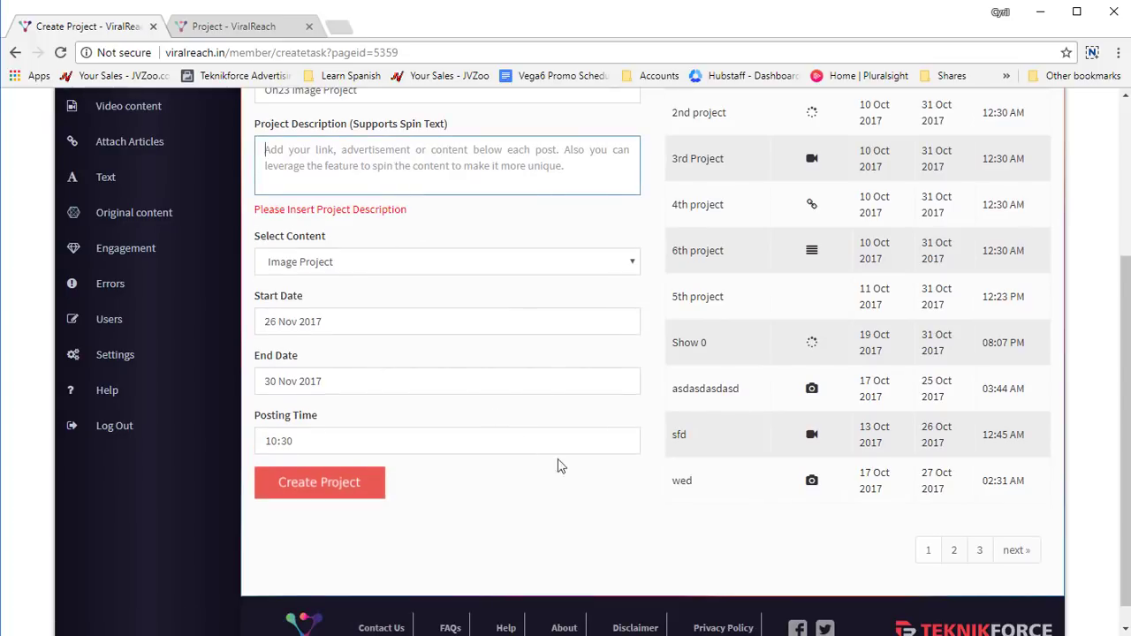
type("Test description")
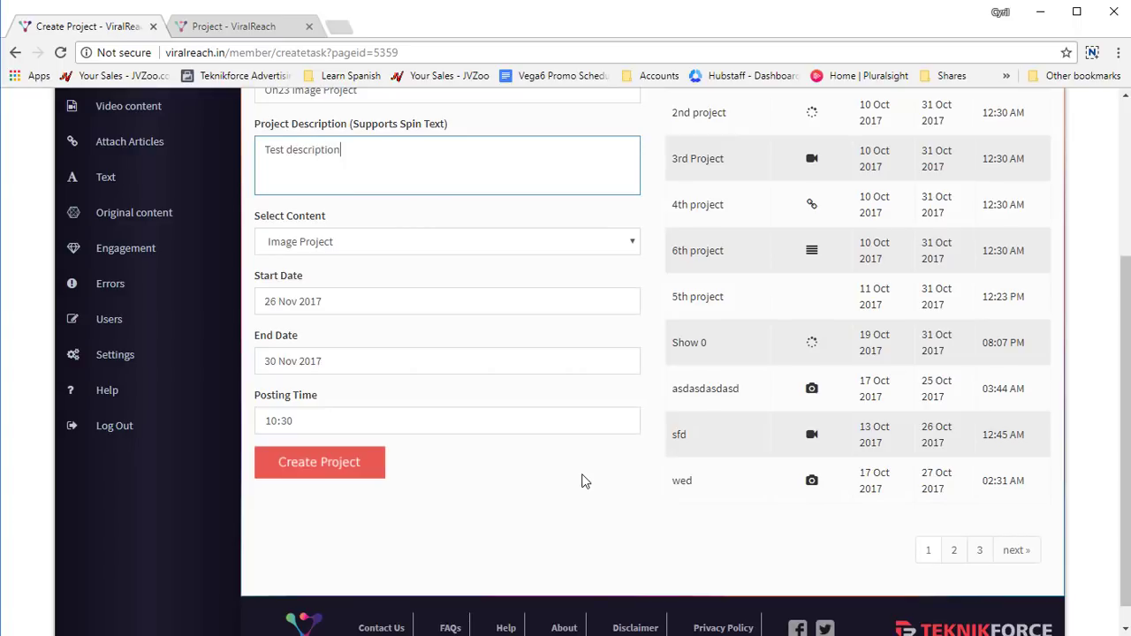
left_click(382, 474)
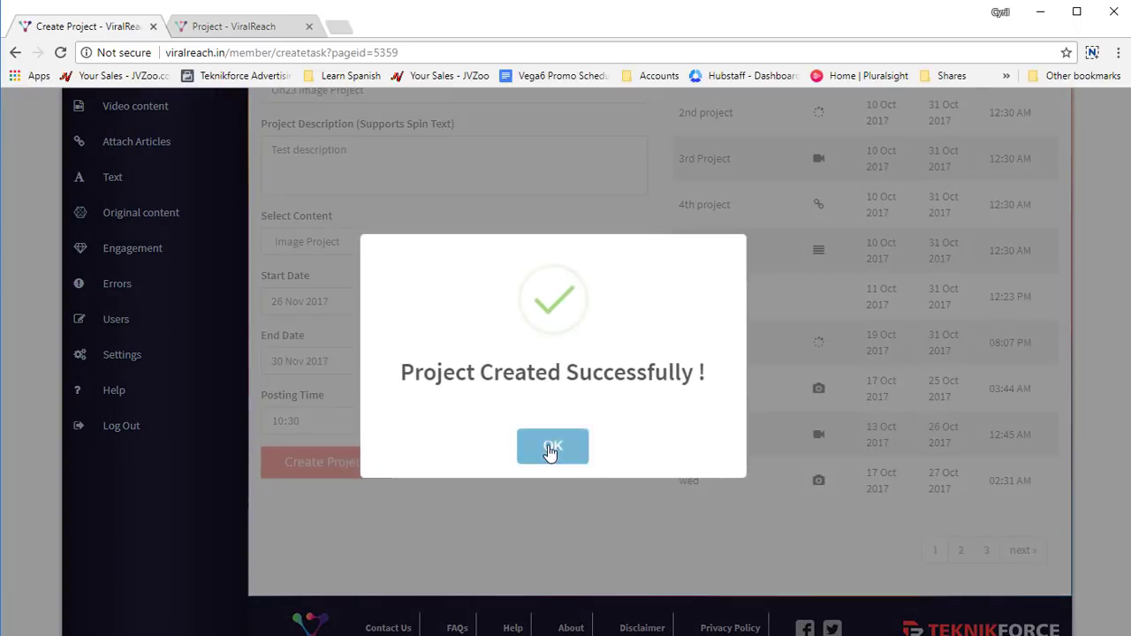
left_click(551, 447)
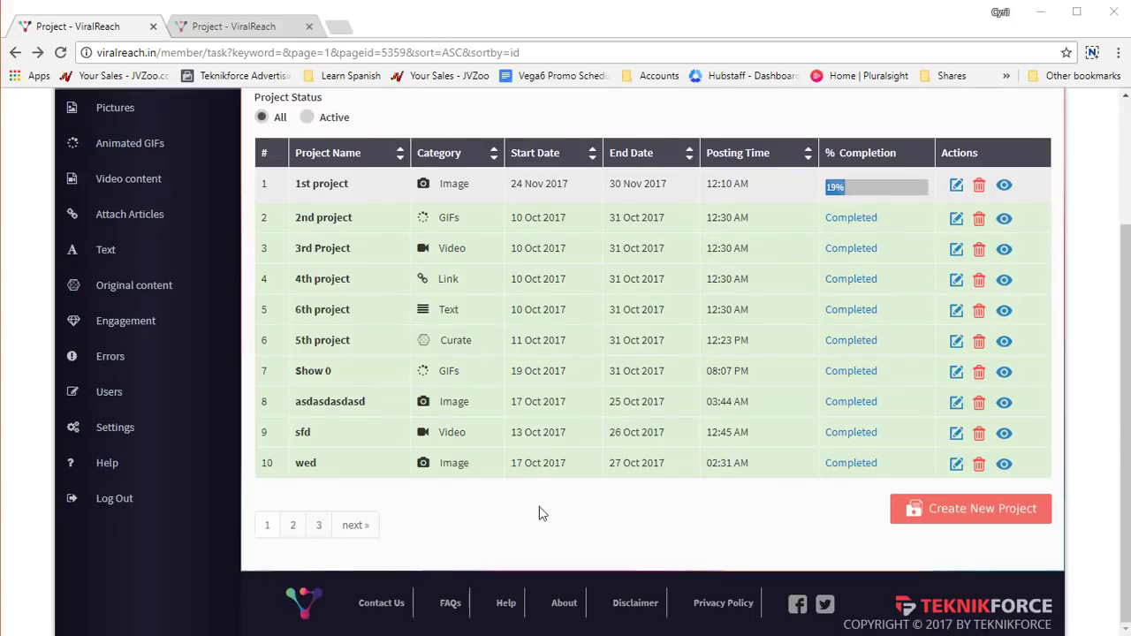
Check the new project on page 3 of the list, then go to the Pictures page
left_click(326, 526)
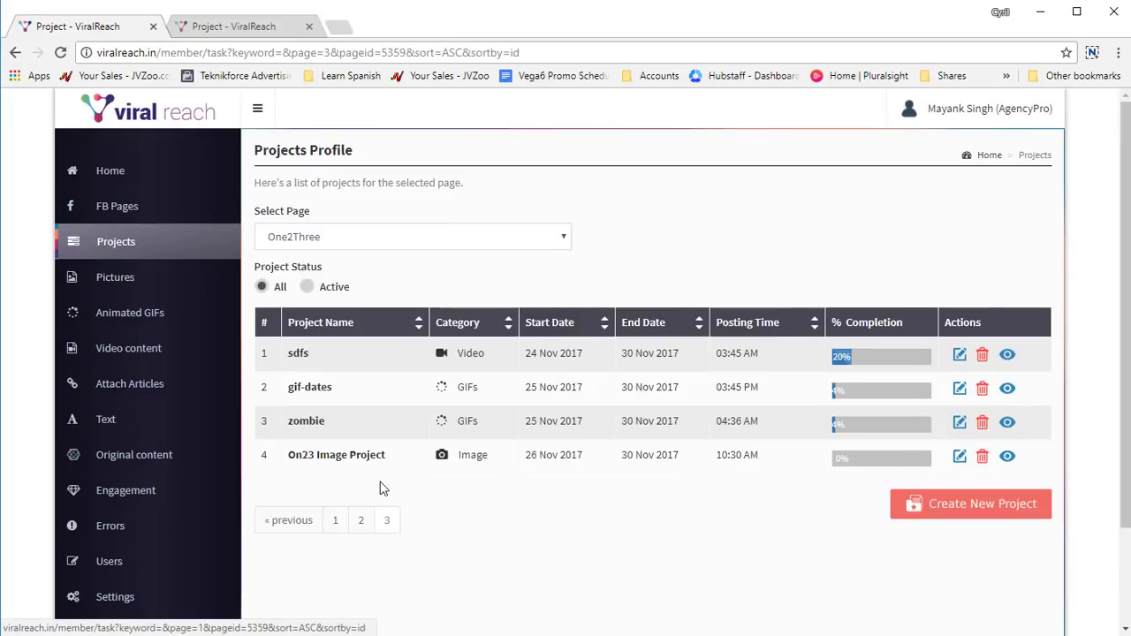
double_click(399, 465)
left_click(398, 504)
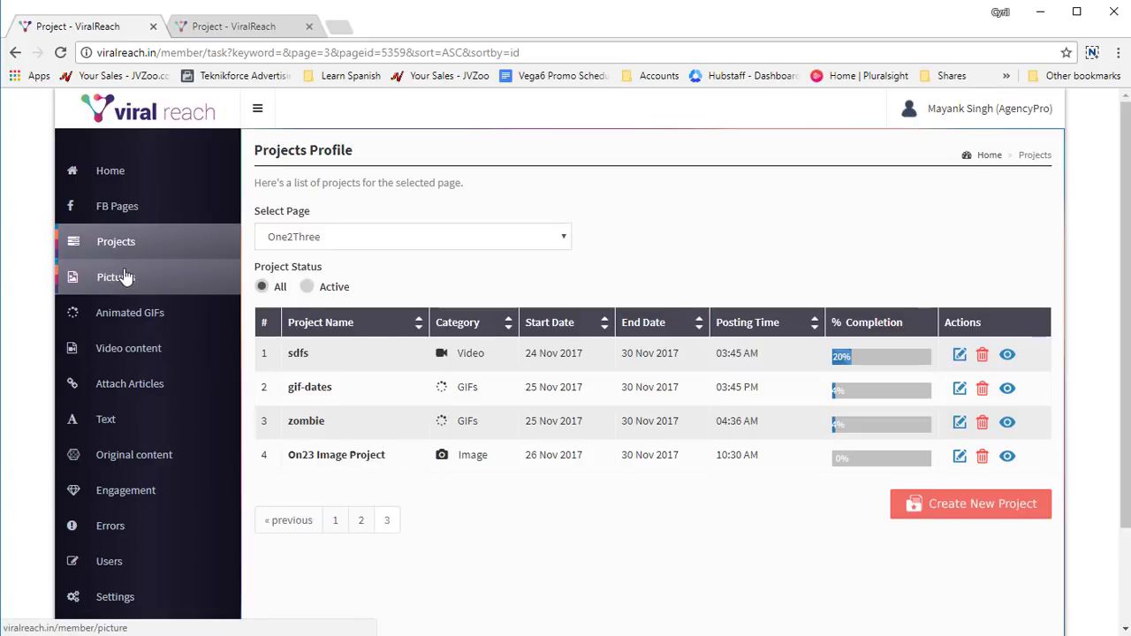
left_click(125, 279)
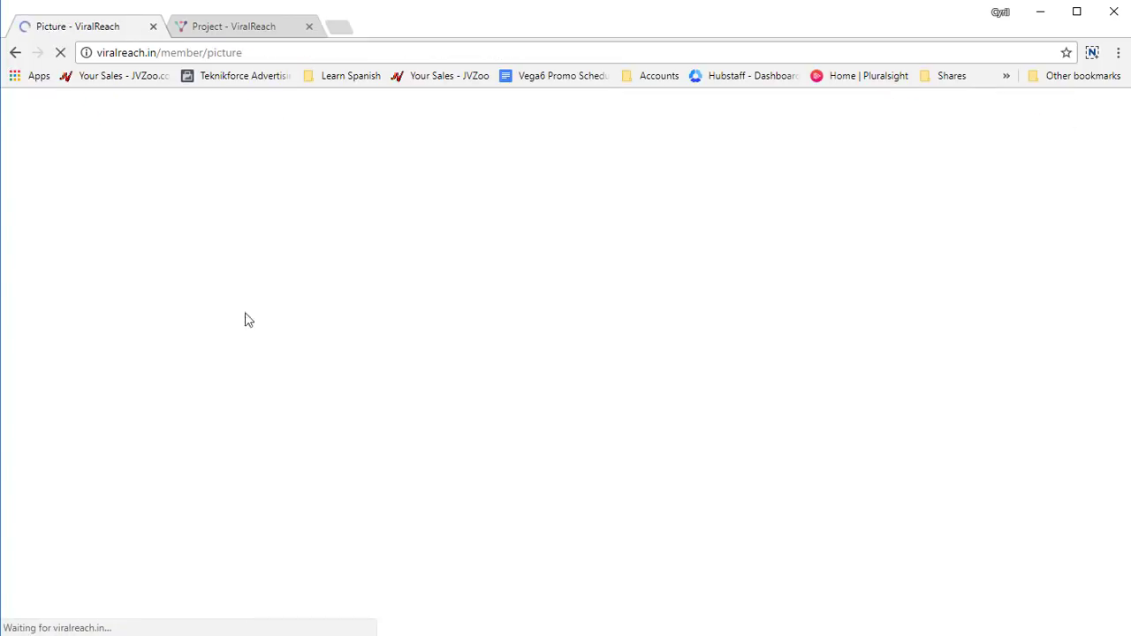
left_click(342, 280)
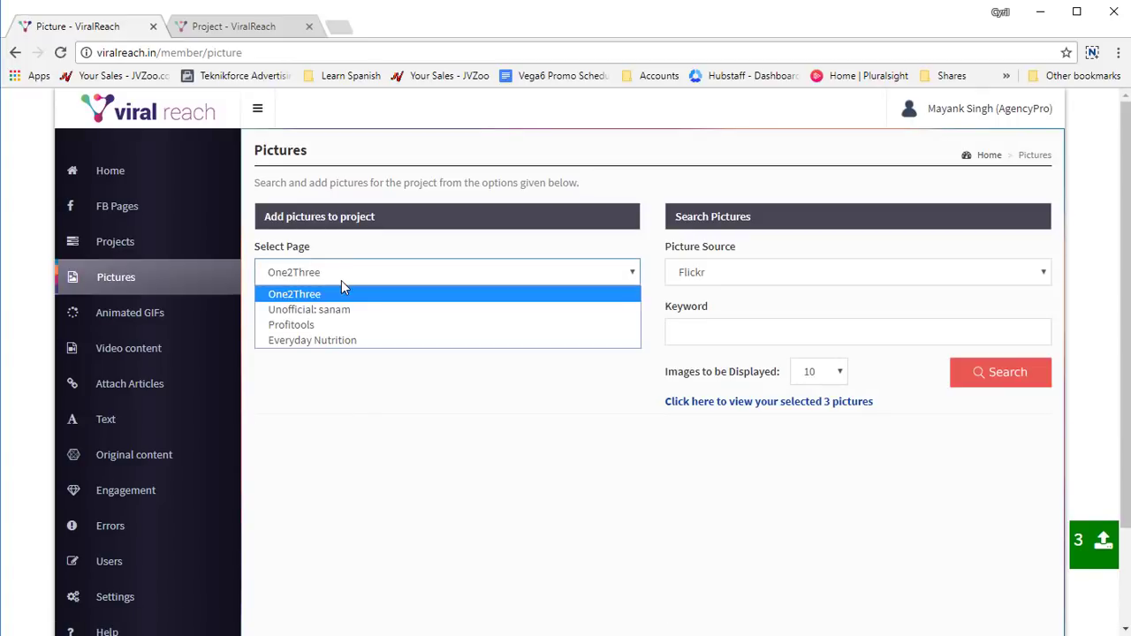
left_click(347, 299)
left_click(359, 331)
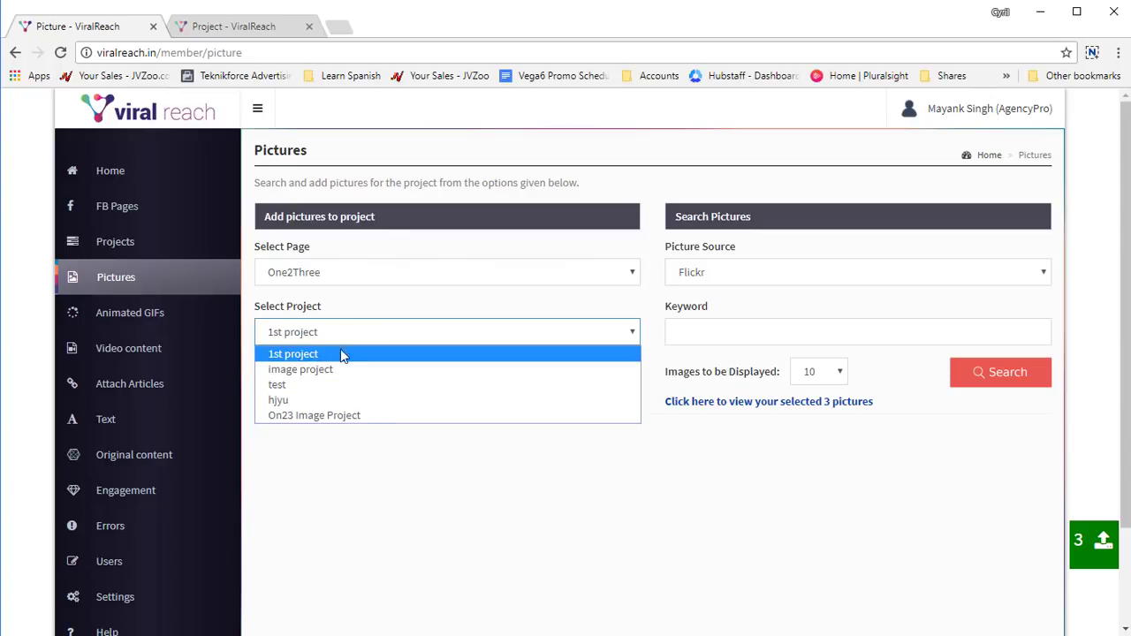
left_click(344, 420)
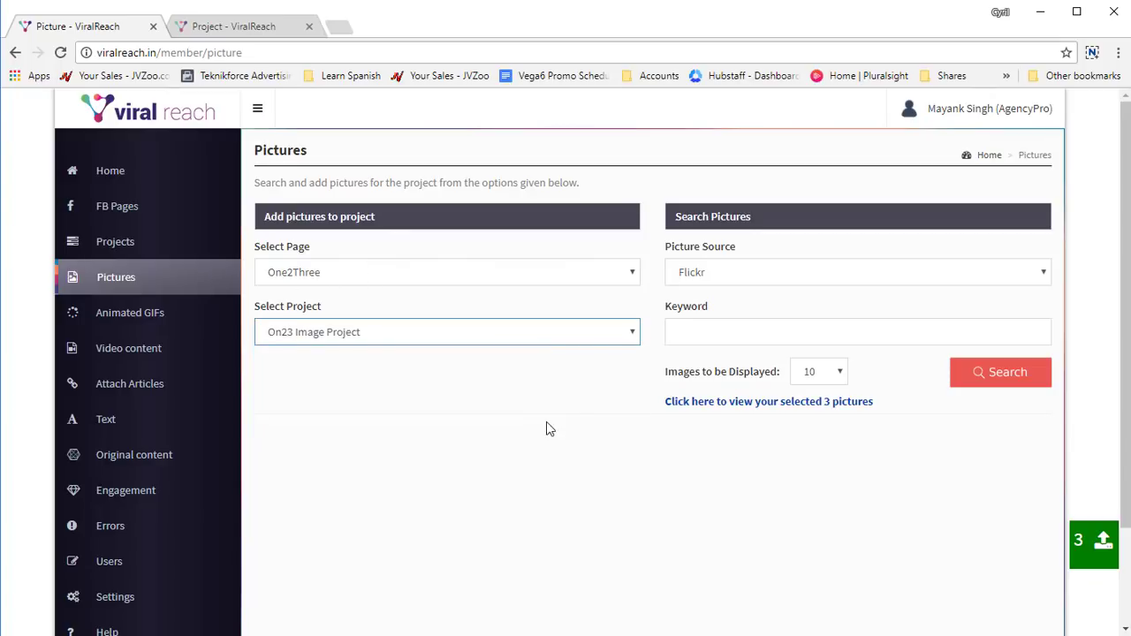
left_click(836, 280)
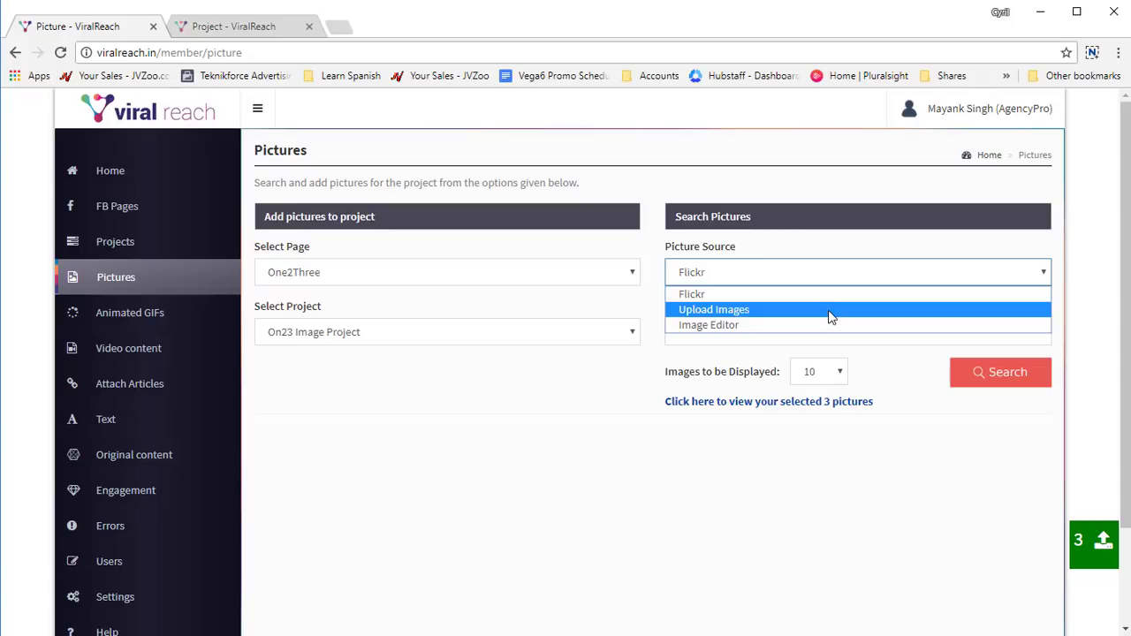
left_click(831, 317)
left_click(821, 272)
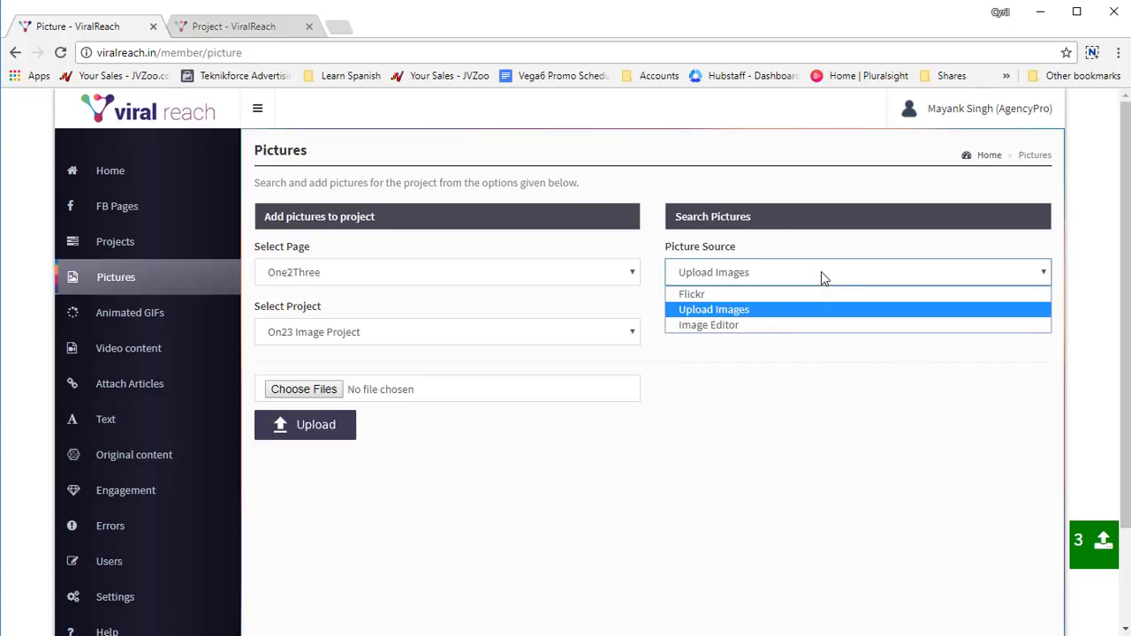
left_click(788, 327)
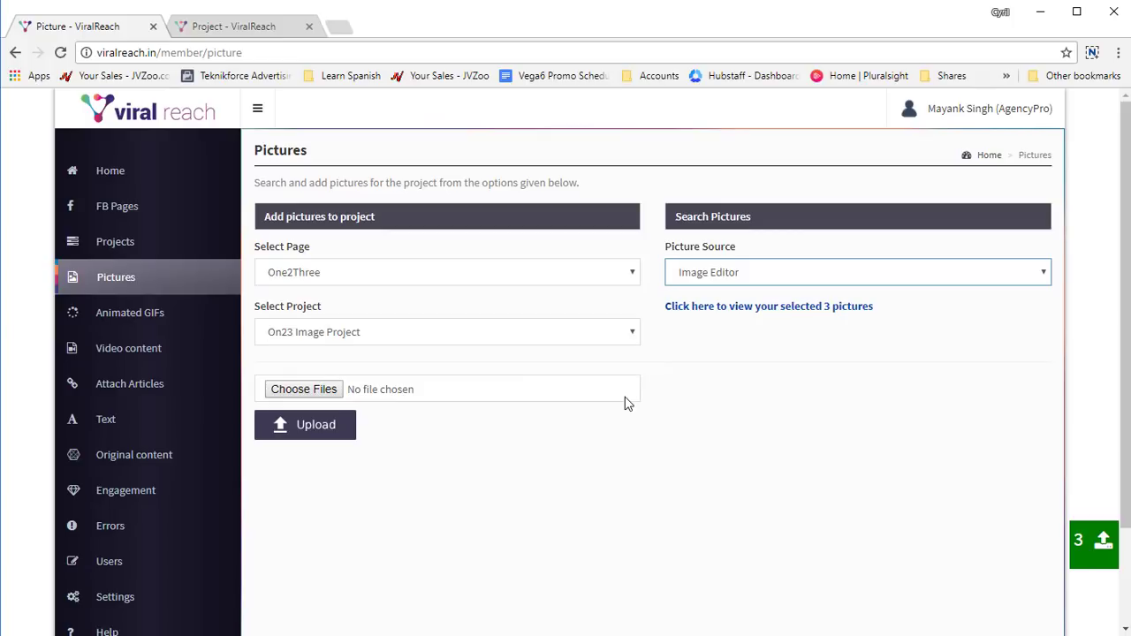
scroll(575, 427, "down", 2)
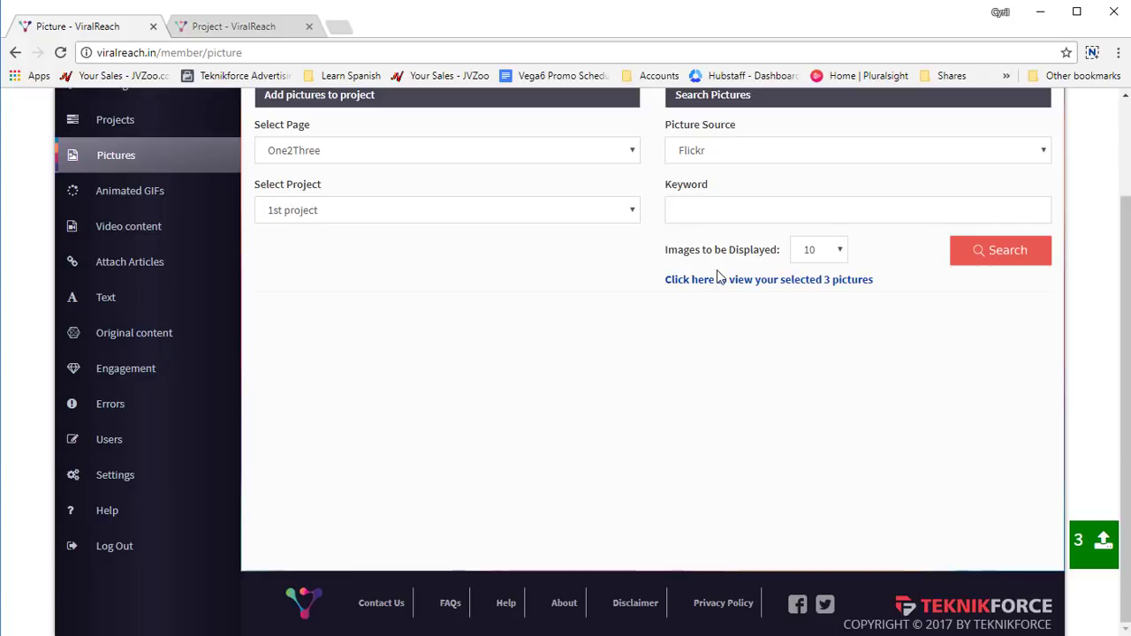
Search Flickr for 'flower' with 20 images displayed
left_click(750, 156)
left_click(750, 156)
left_click(750, 156)
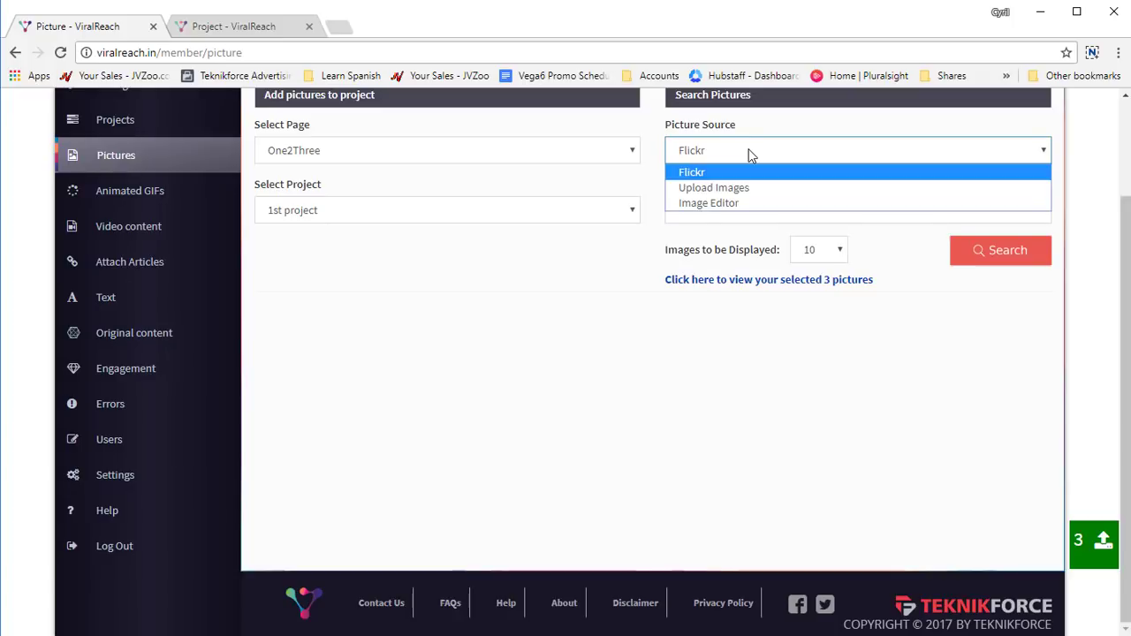
left_click(750, 156)
left_click(749, 211)
type("flower")
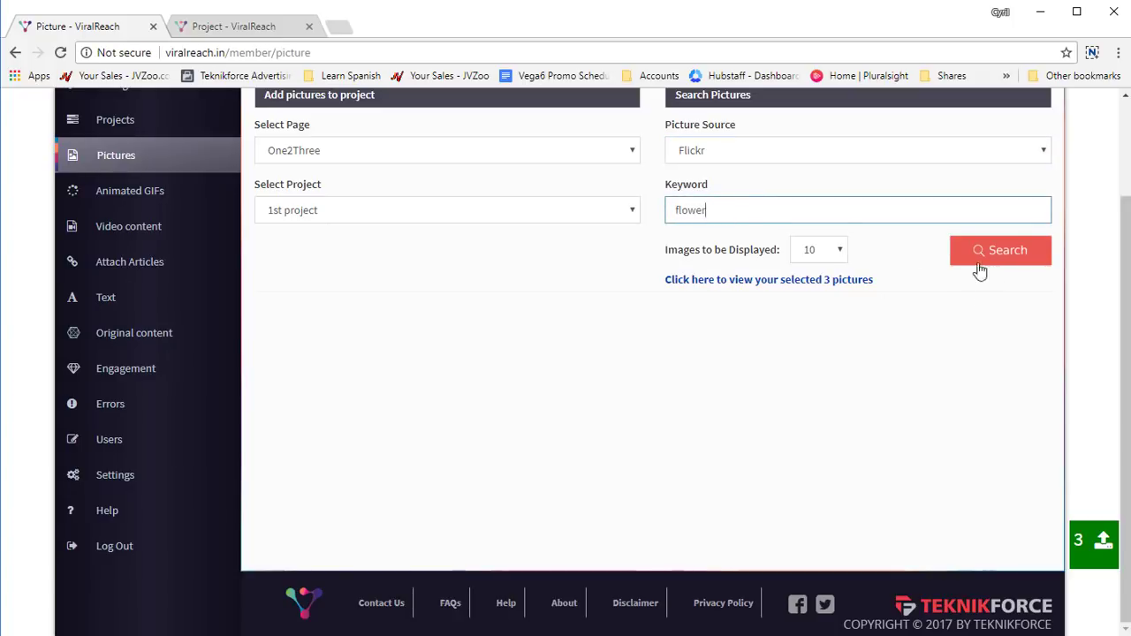
left_click(838, 249)
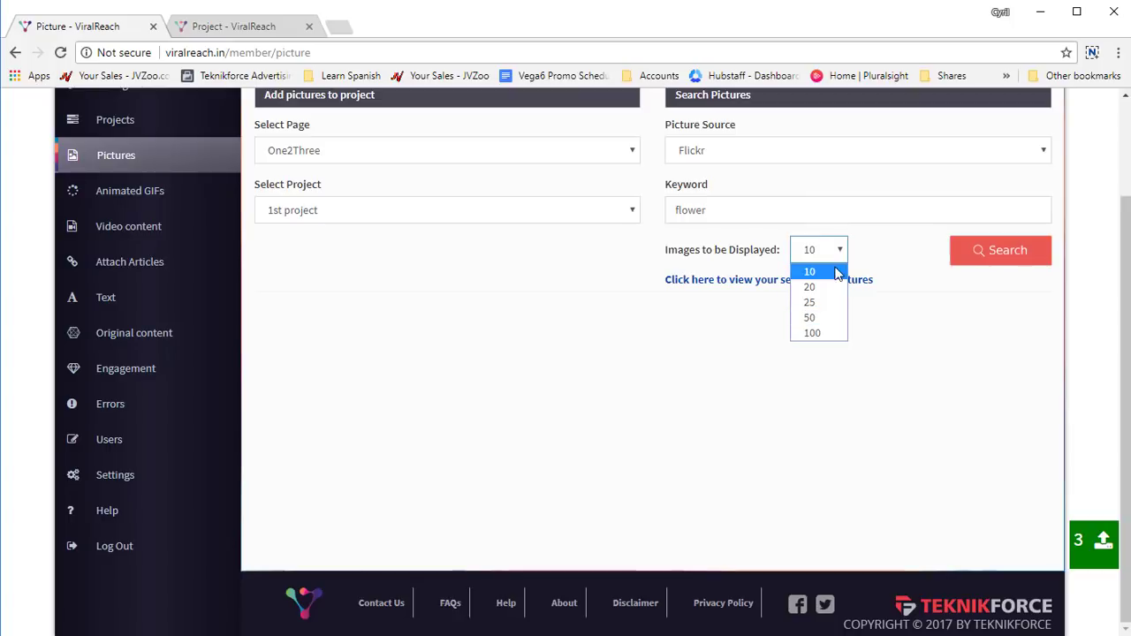
left_click(835, 286)
left_click(996, 261)
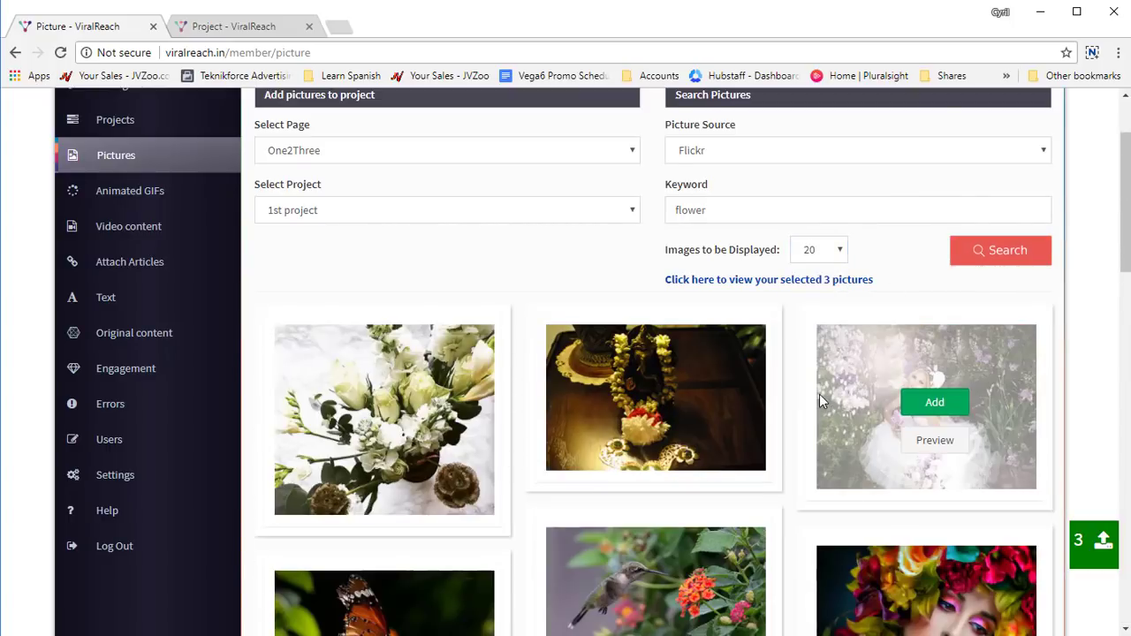
scroll(820, 398, "down", 5)
scroll(820, 401, "down", 3)
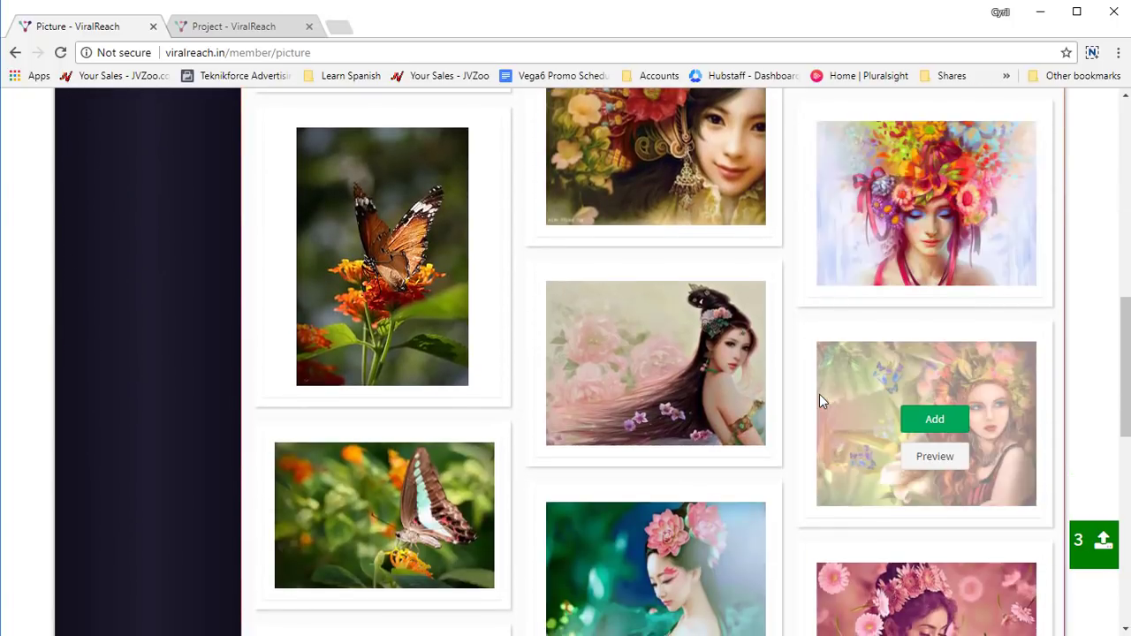
scroll(820, 400, "down", 5)
scroll(820, 400, "up", 12)
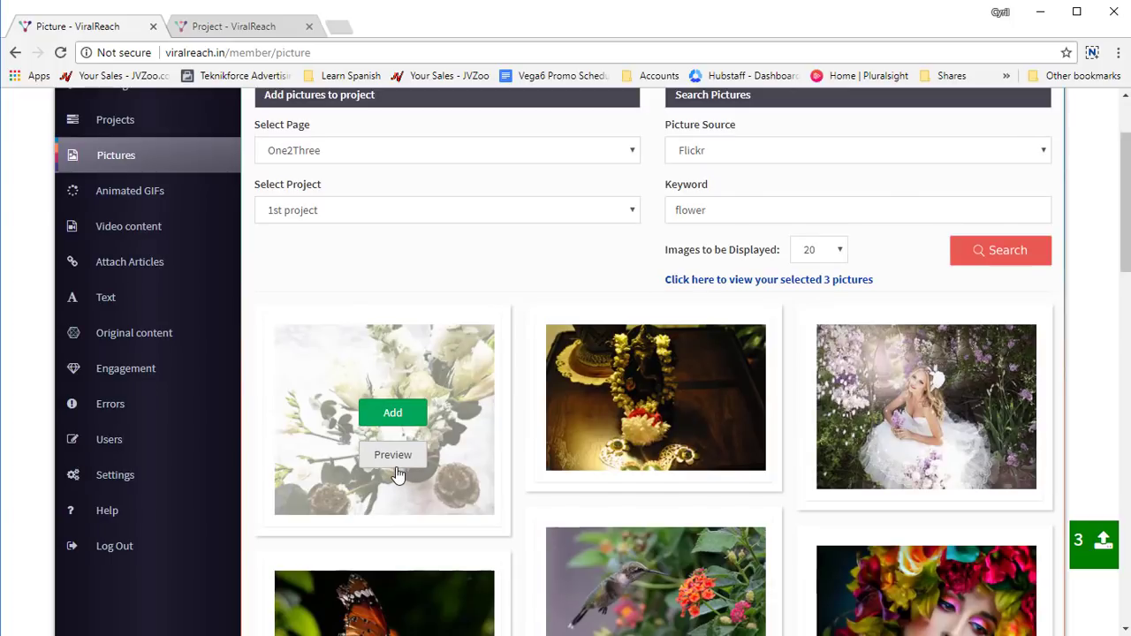
Add the bouquet, garland, bride and butterfly images and dismiss the completion message
left_click(392, 412)
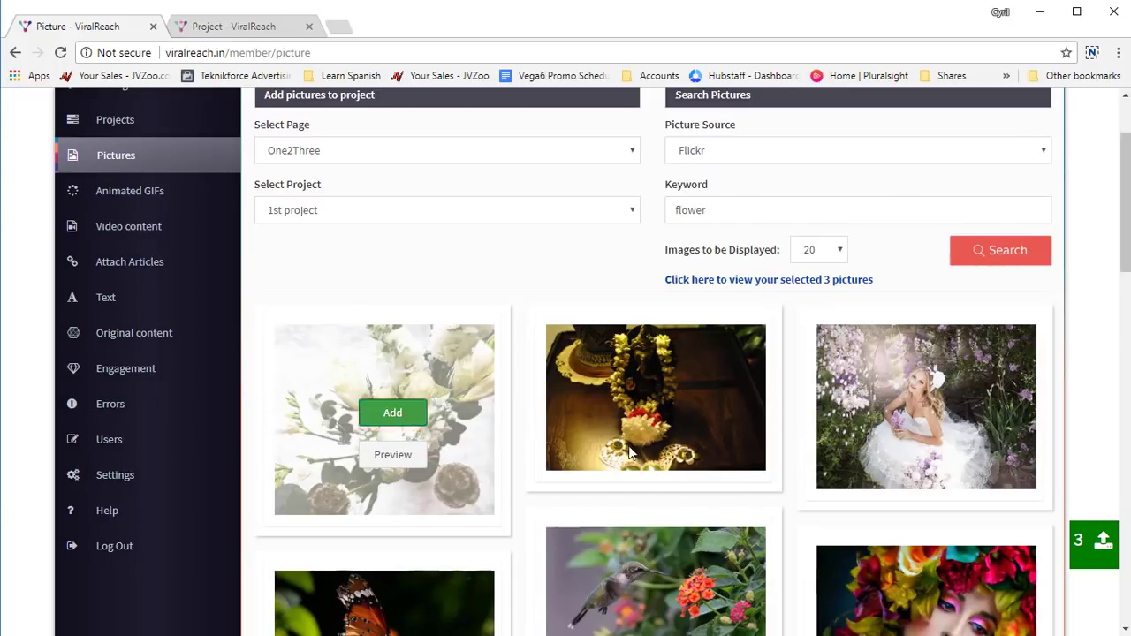
left_click(663, 402)
left_click(916, 398)
scroll(619, 442, "down", 2)
left_click(396, 486)
scroll(795, 478, "down", 4)
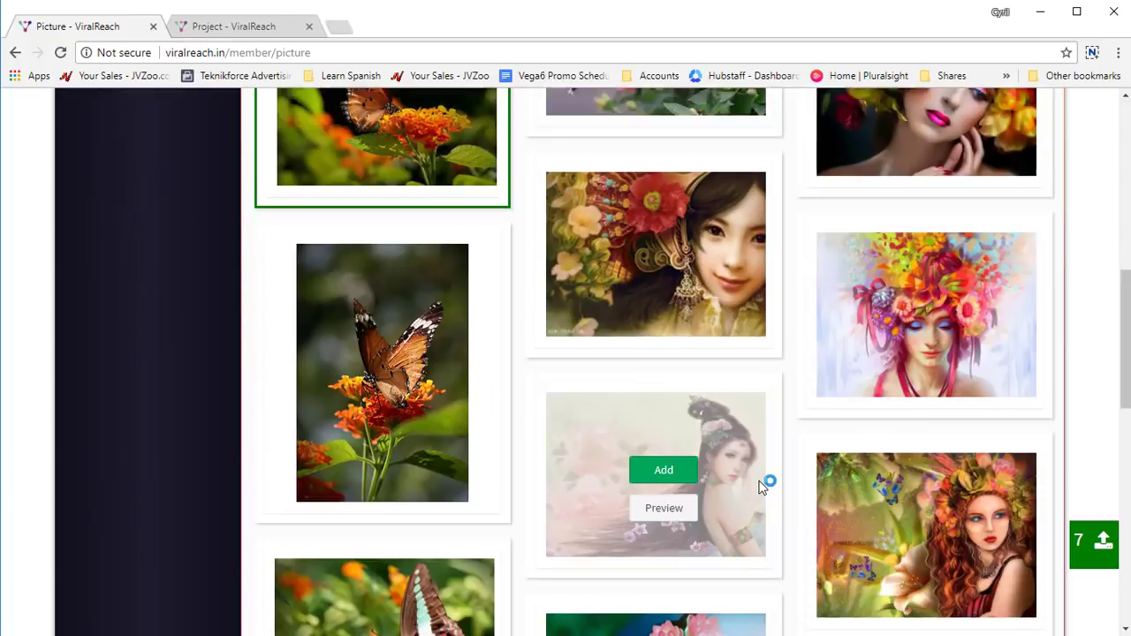
left_click(578, 455)
scroll(575, 478, "up", 7)
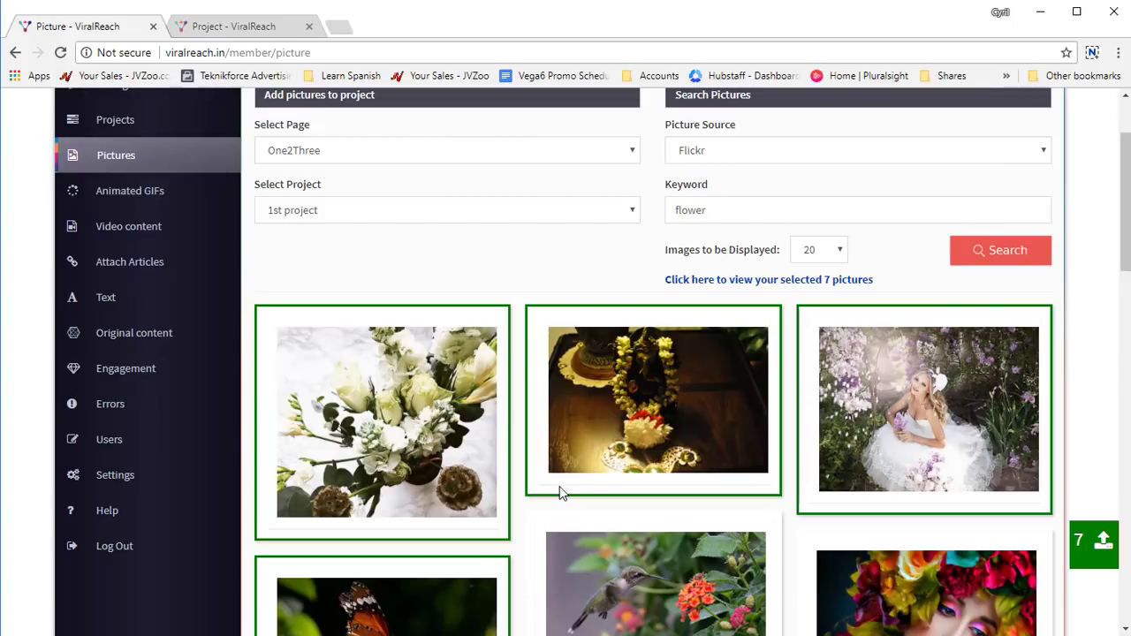
Open the 7 selected pictures and scroll through them
left_click(824, 281)
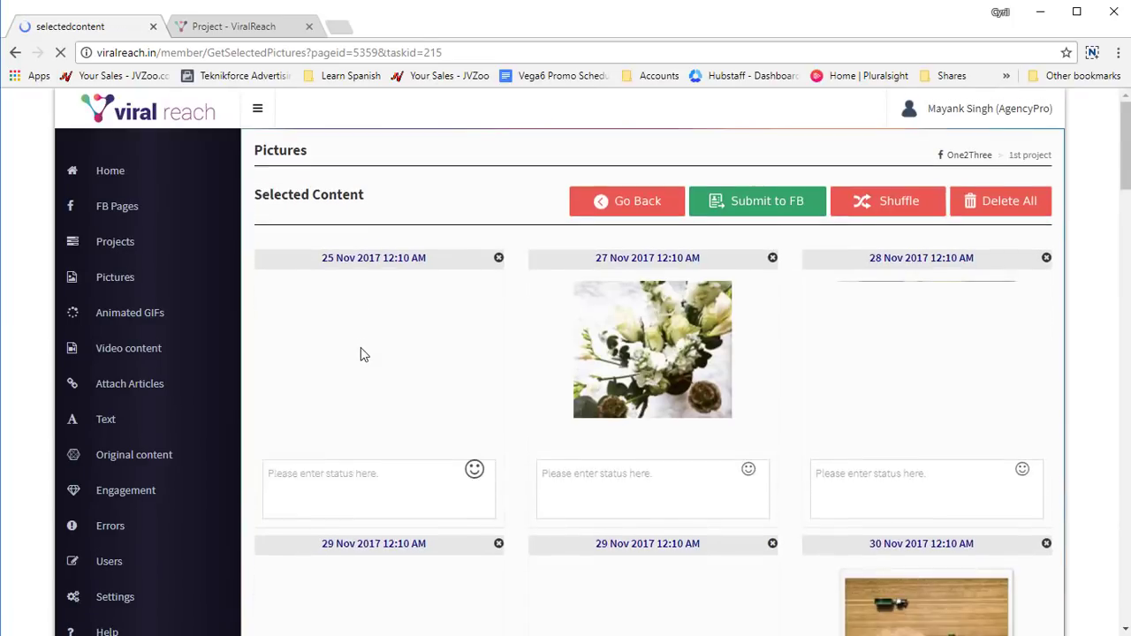
scroll(360, 356, "down", 4)
scroll(361, 359, "up", 3)
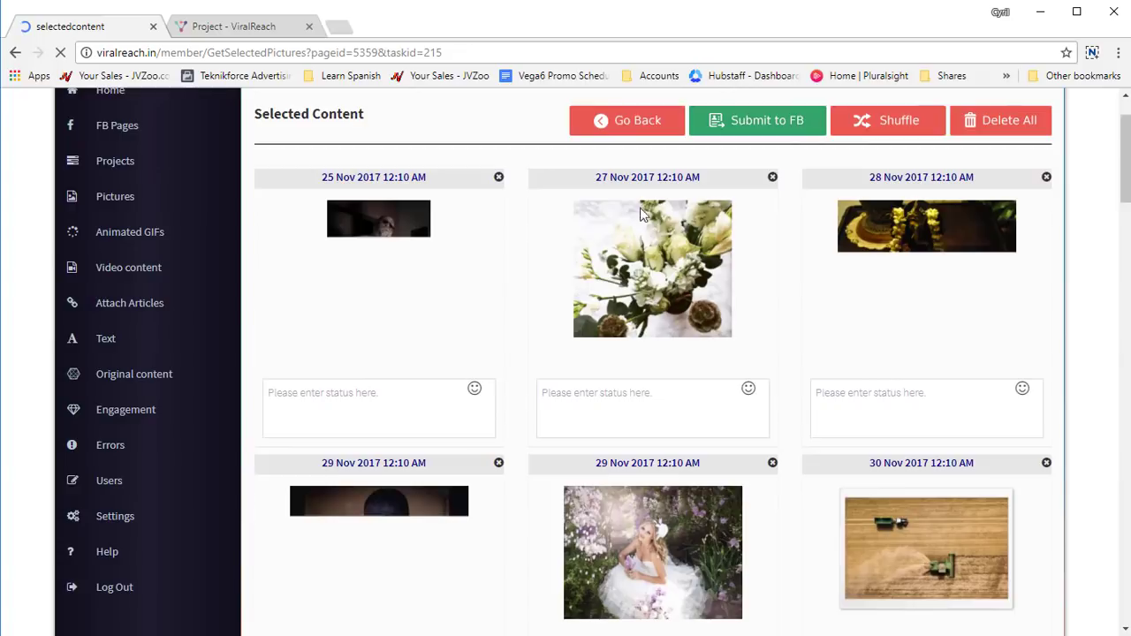
scroll(707, 411, "down", 3)
scroll(667, 405, "up", 3)
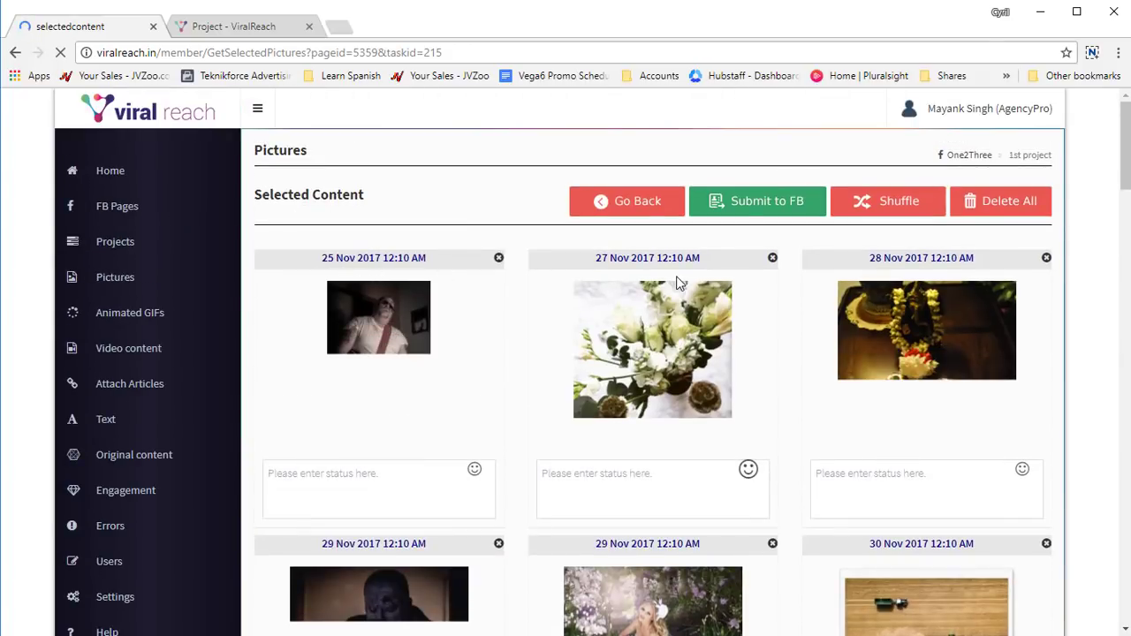
scroll(515, 428, "down", 3)
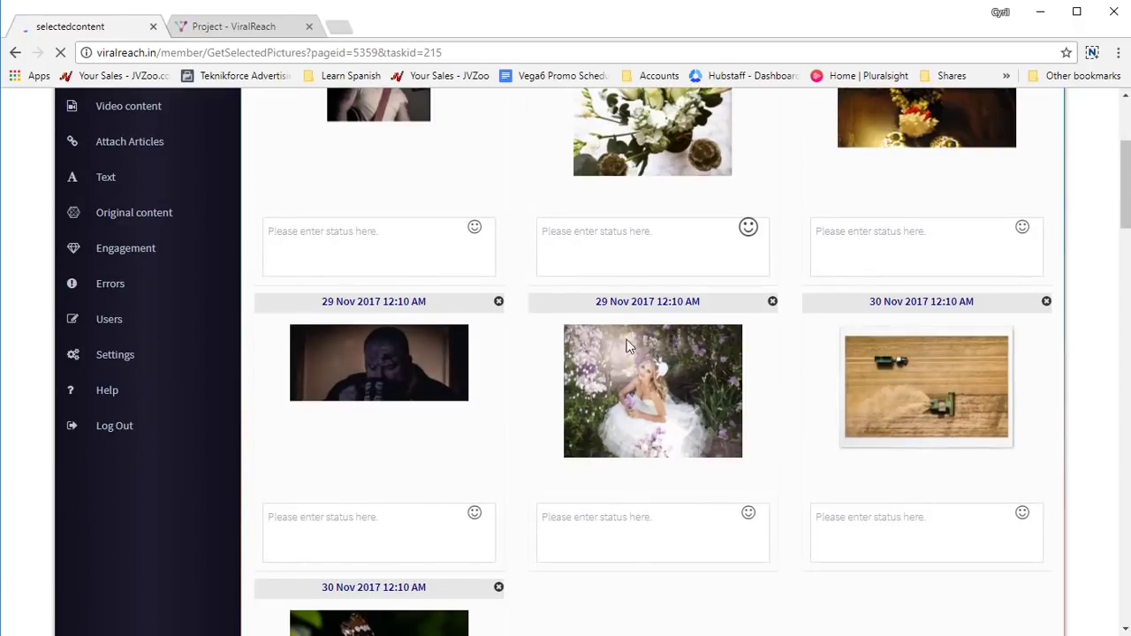
scroll(598, 480, "down", 2)
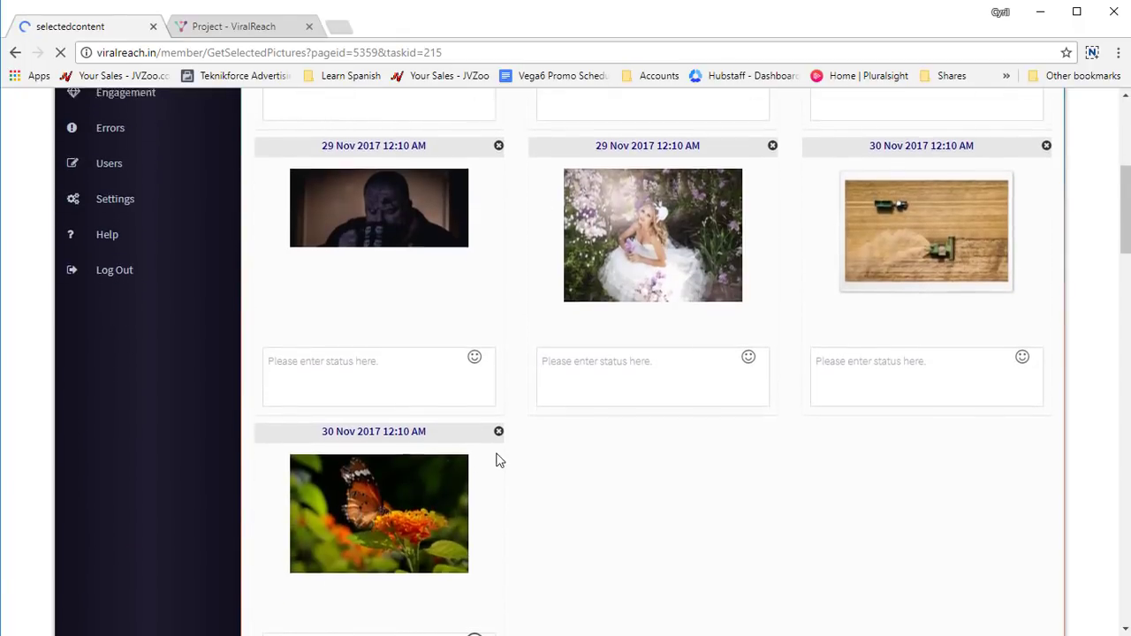
scroll(495, 457, "up", 5)
Write 'here is a test description' in the 27 Nov status and paste it into 28 Nov and 25 Nov
left_click(377, 488)
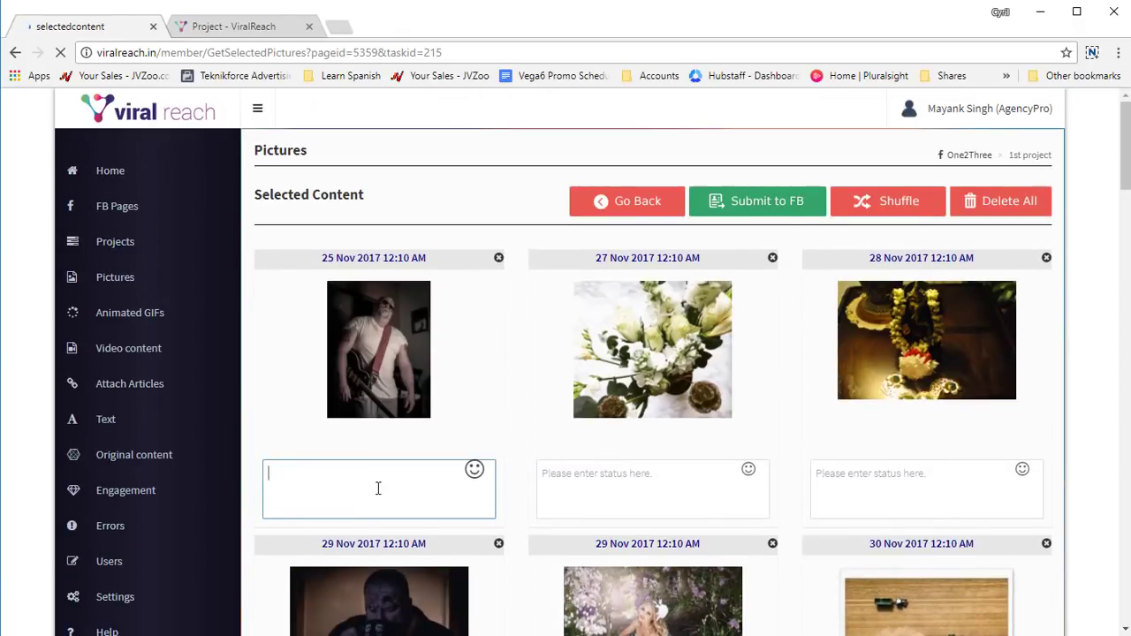
scroll(386, 488, "down", 3)
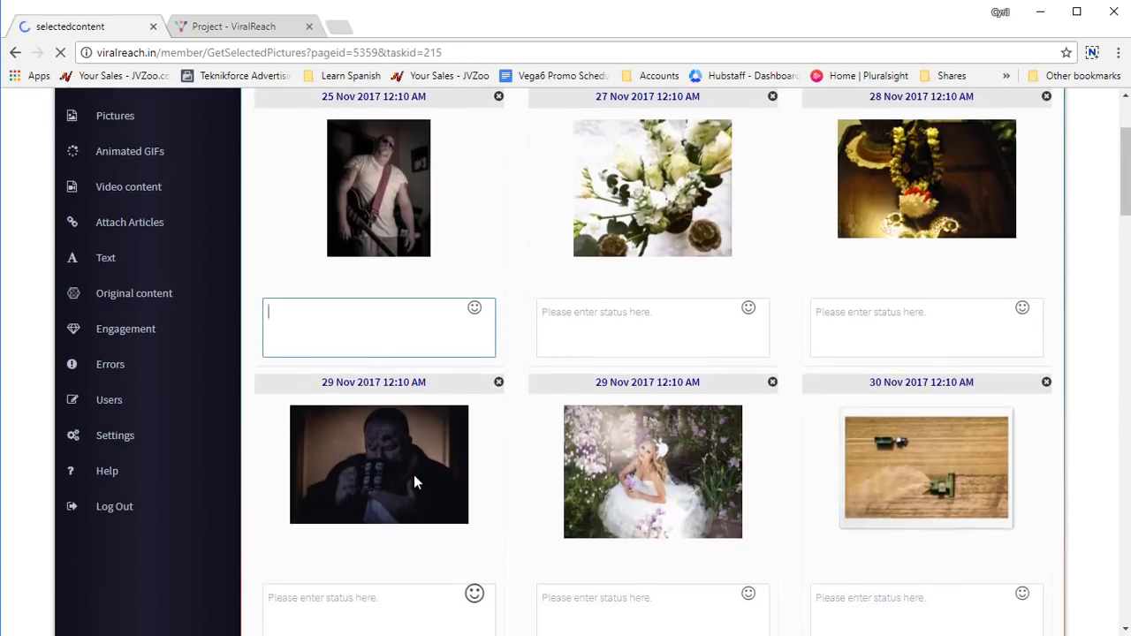
scroll(631, 386, "up", 2)
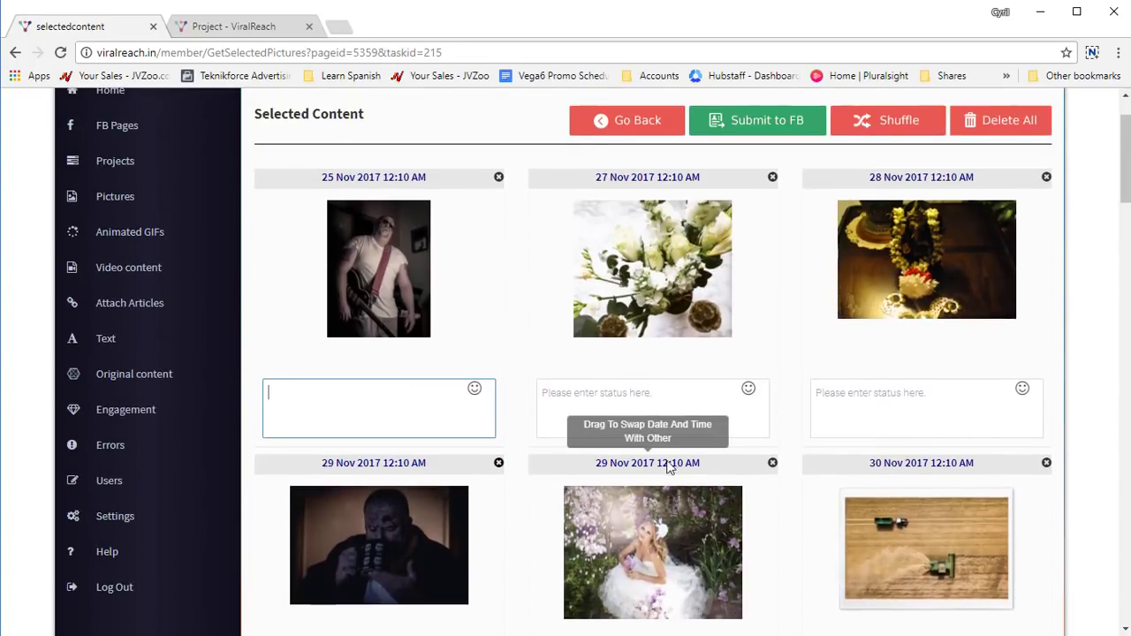
left_click(674, 398)
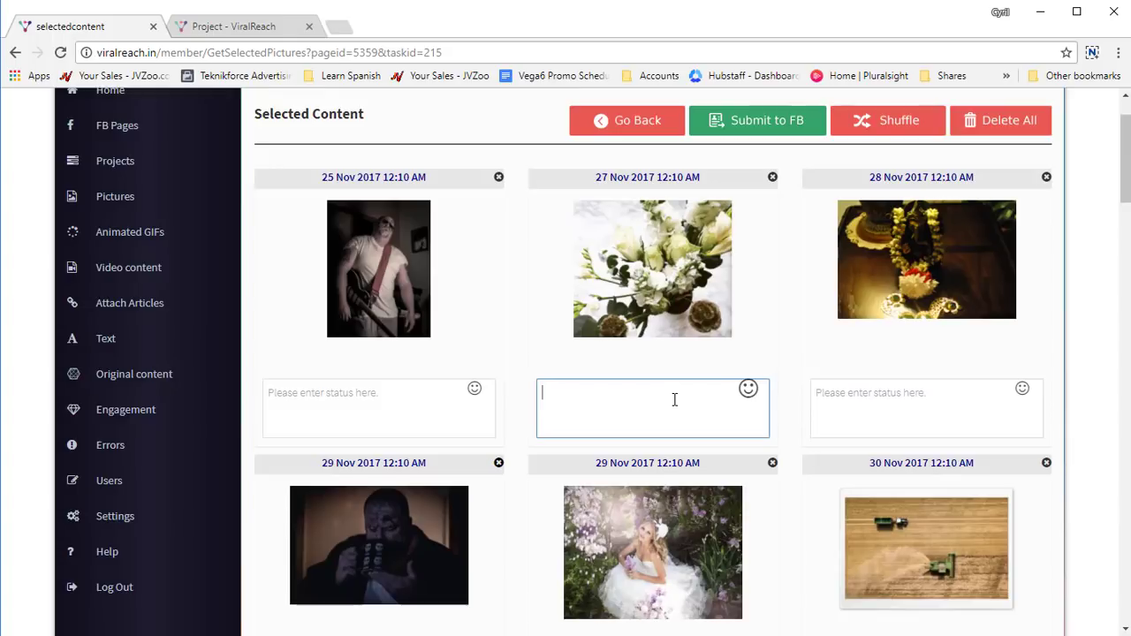
type("here is a test description")
key("ctrl+a")
key("ctrl+c")
left_click(874, 402)
key("ctrl+v")
left_click(422, 401)
key("ctrl+v")
Paste the description into both 29 Nov, the 30 Nov harvest and the butterfly statuses
scroll(433, 416, "down", 2)
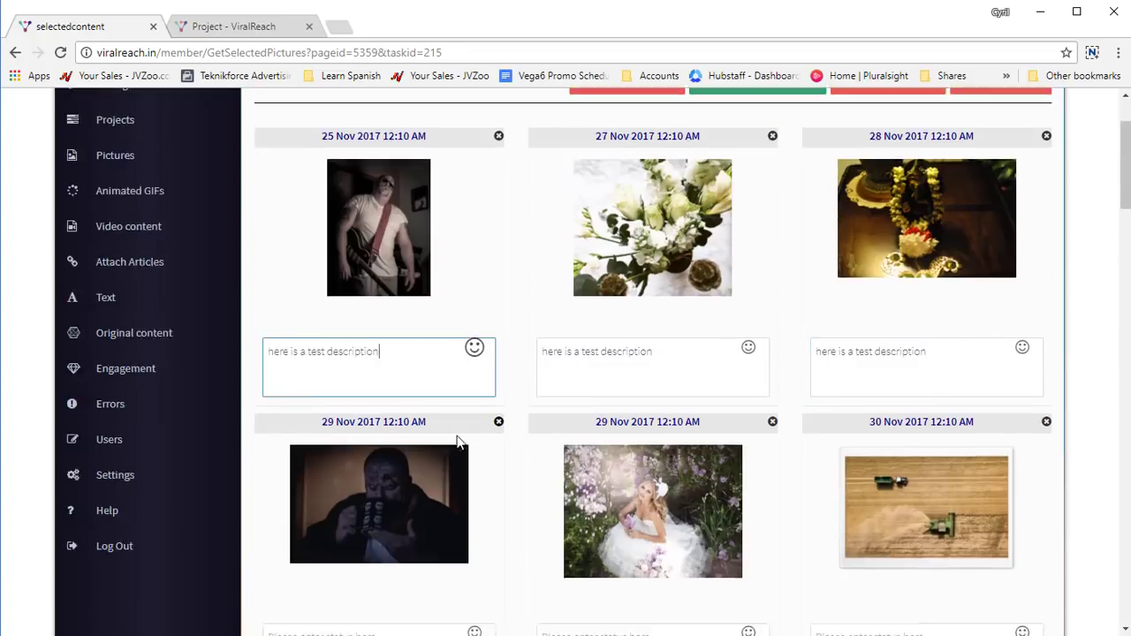
left_click(397, 530)
key("ctrl+v")
left_click(677, 543)
key("ctrl+v")
left_click(897, 545)
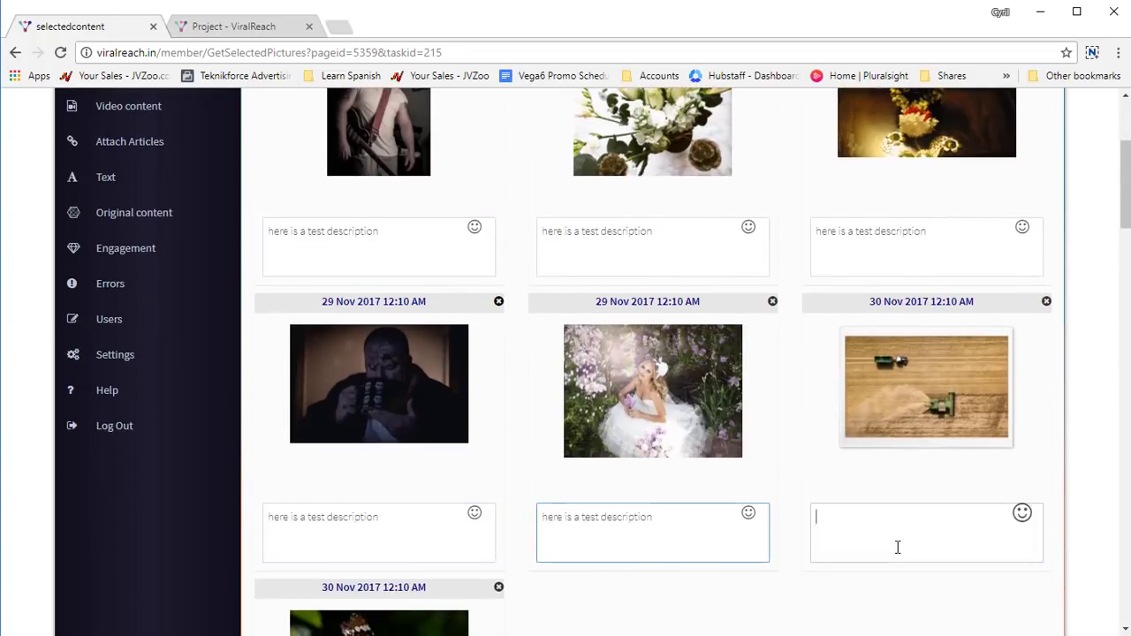
key("ctrl+v")
scroll(654, 487, "down", 3)
left_click(406, 560)
key("ctrl+v")
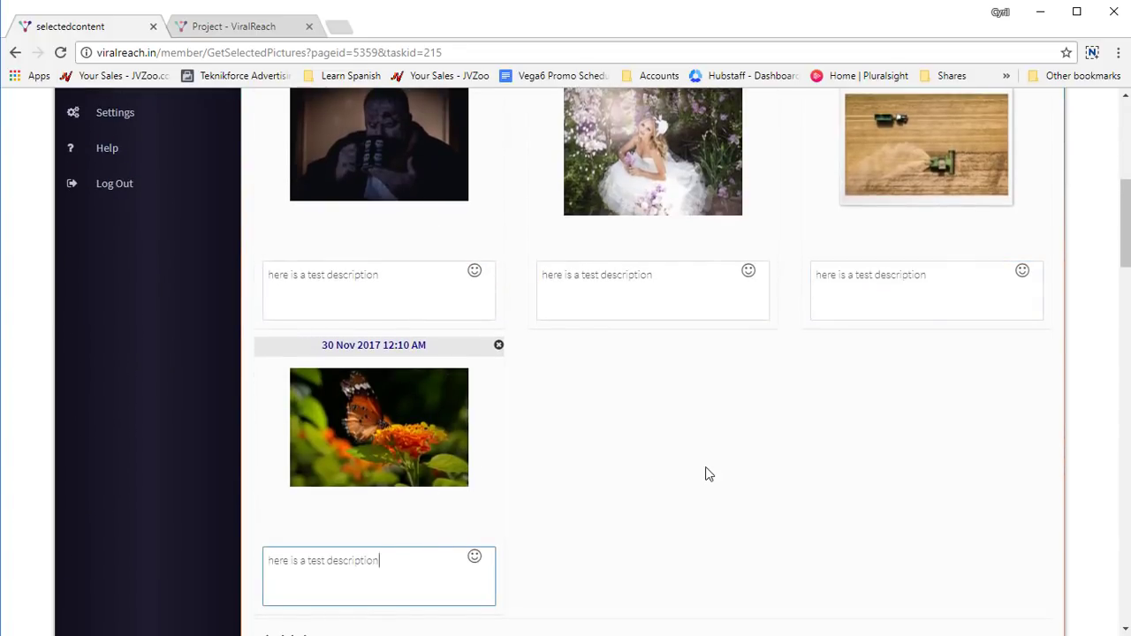
scroll(705, 472, "up", 5)
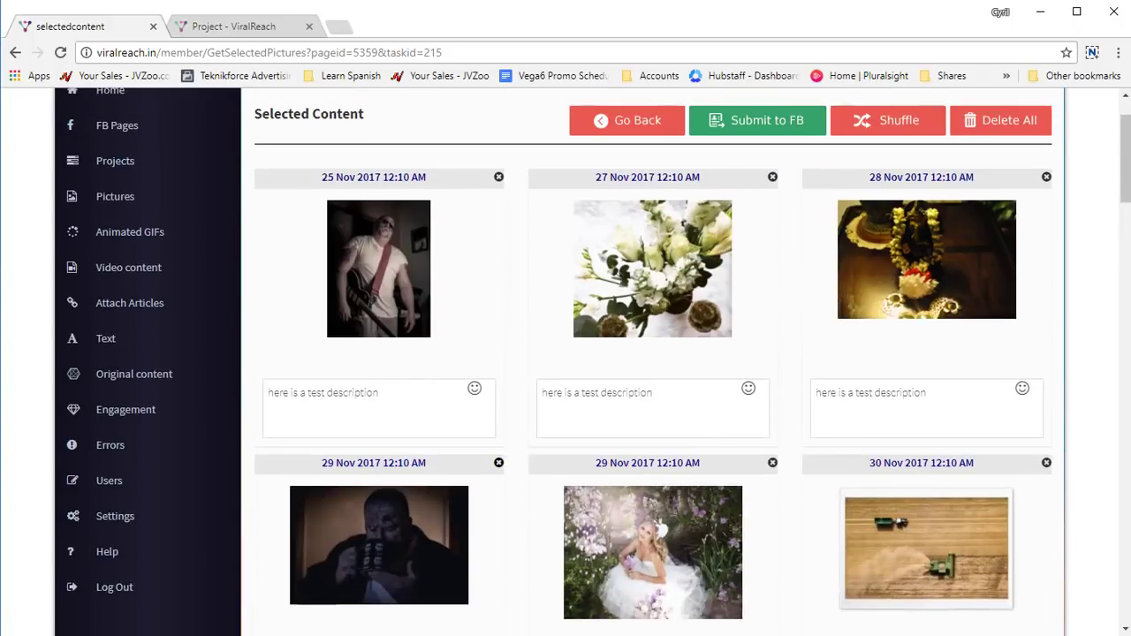
Change the 27 Nov status so it spins '{test | sample }'
left_click(689, 395)
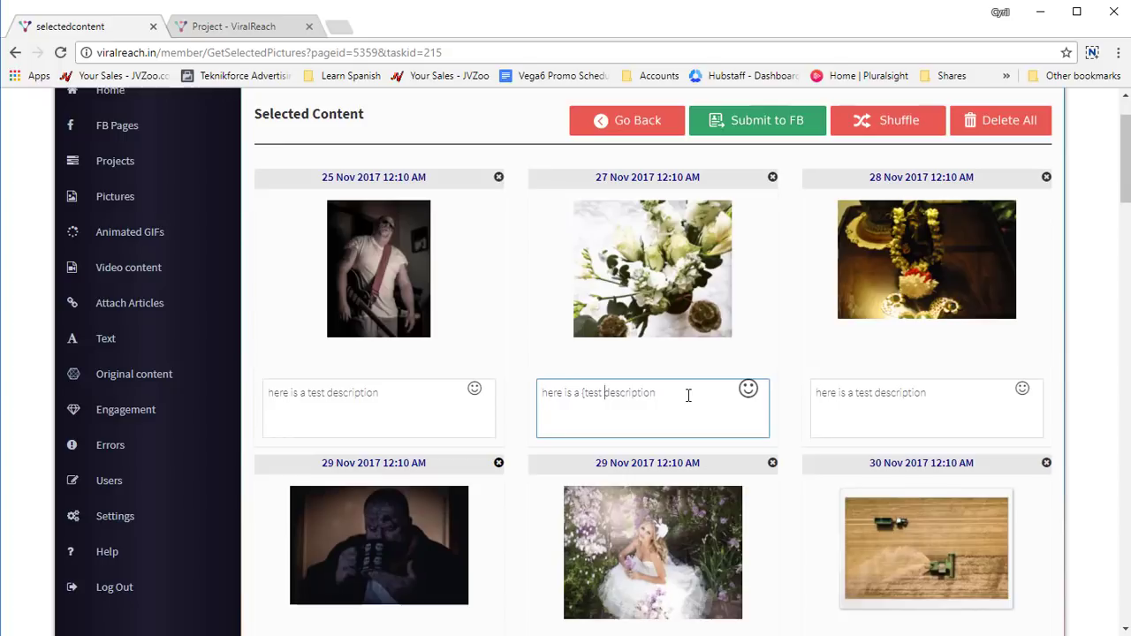
type("| sample }")
key("ctrl+a")
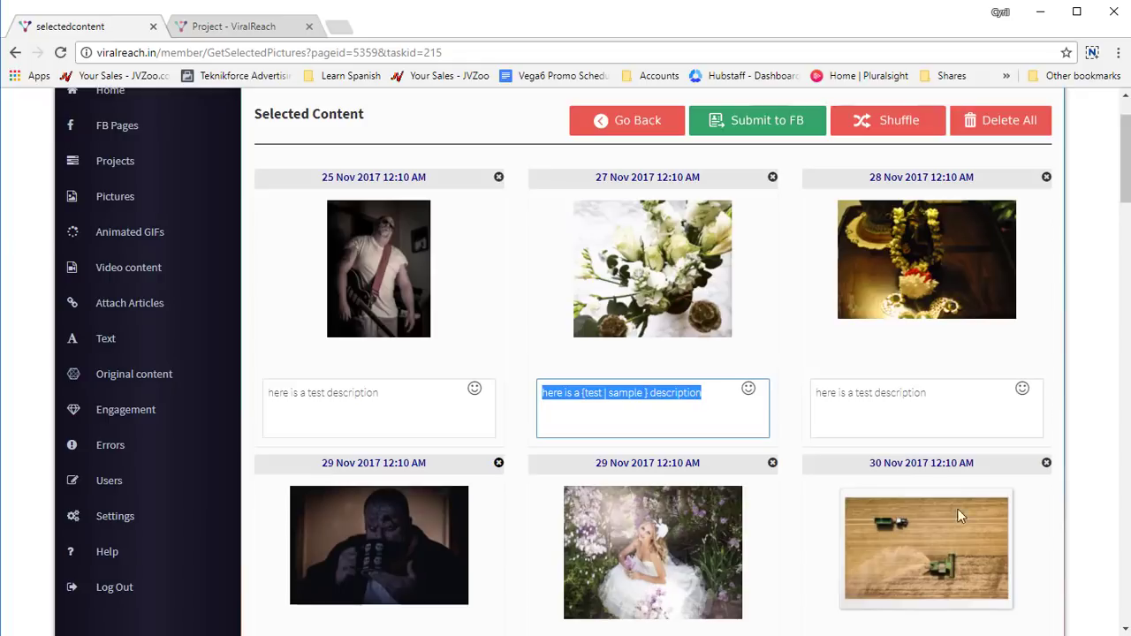
scroll(803, 257, "up", 1)
Submit the pictures to Facebook and review the page's Published Posts
left_click(747, 204)
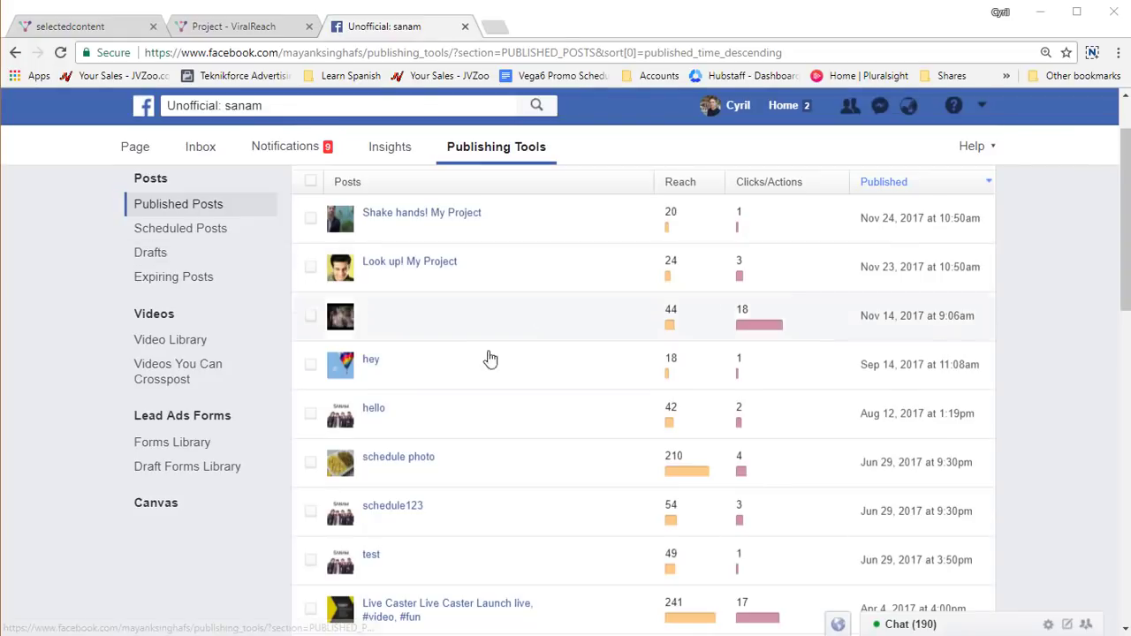
scroll(606, 397, "down", 6)
scroll(605, 396, "down", 4)
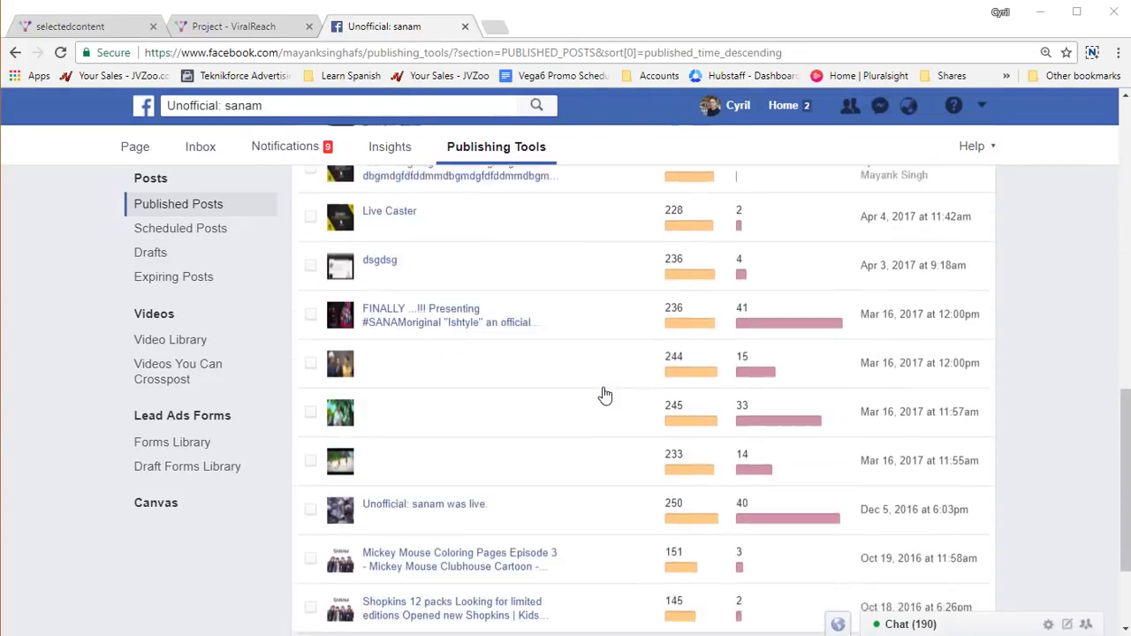
scroll(604, 395, "up", 7)
scroll(605, 395, "up", 3)
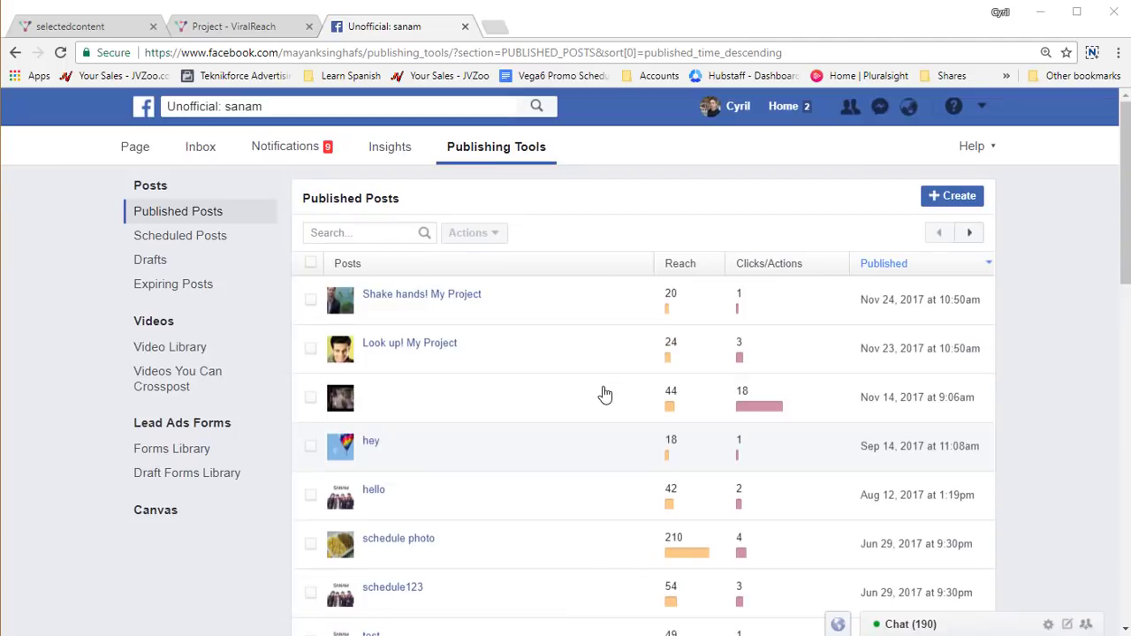
Check the empty Scheduled Posts list, then return to the ViralReach projects tab
left_click(198, 231)
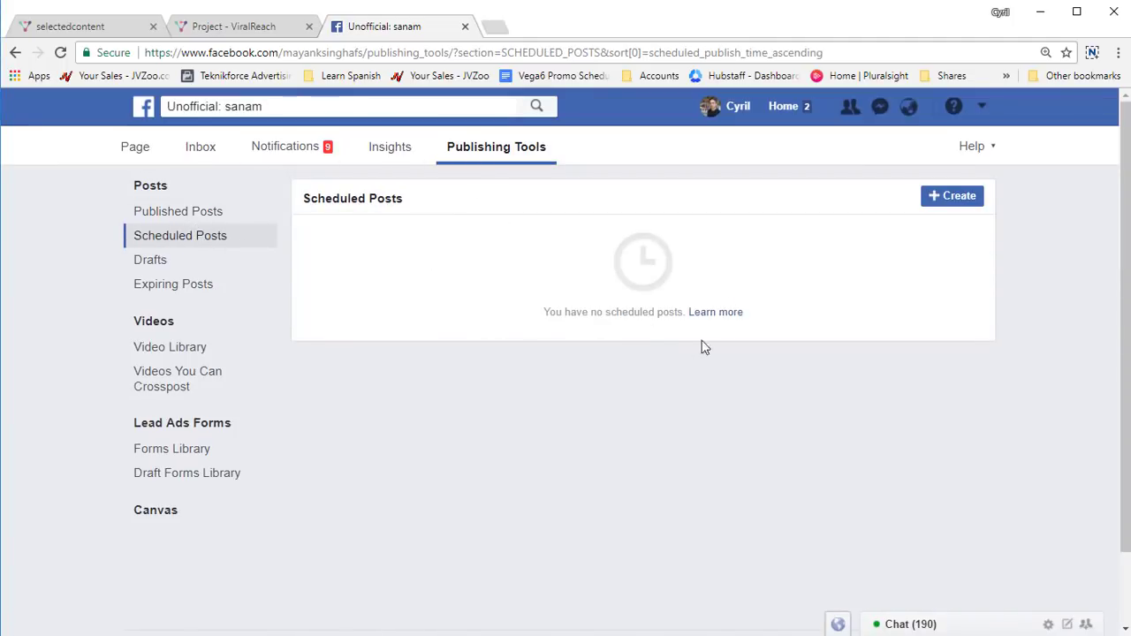
left_click(309, 164)
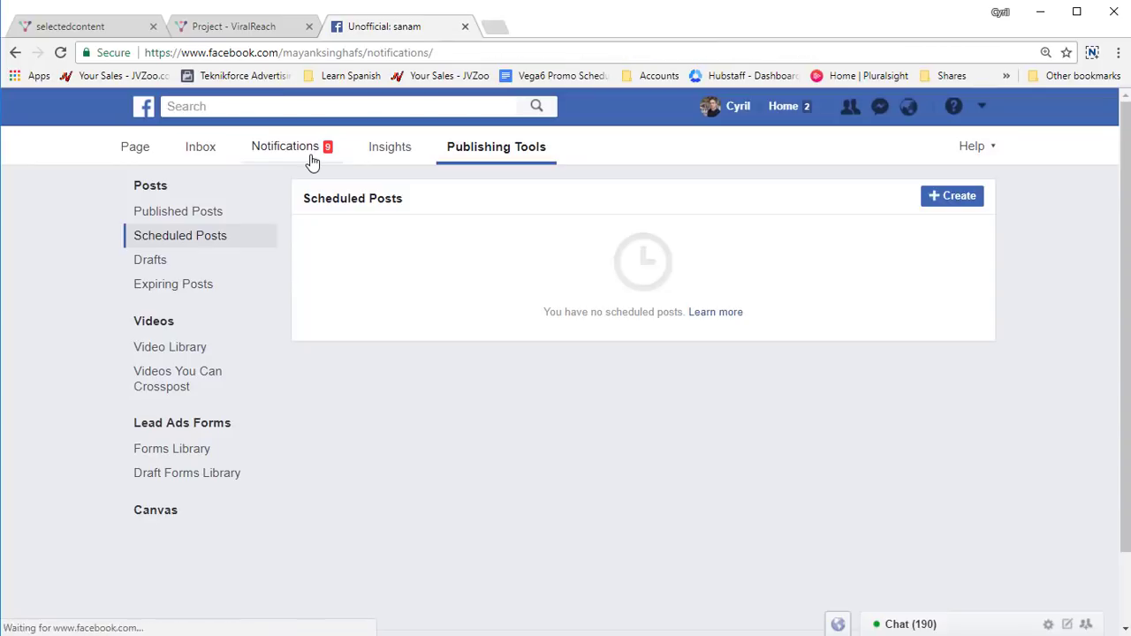
key("ctrl+shift+Tab")
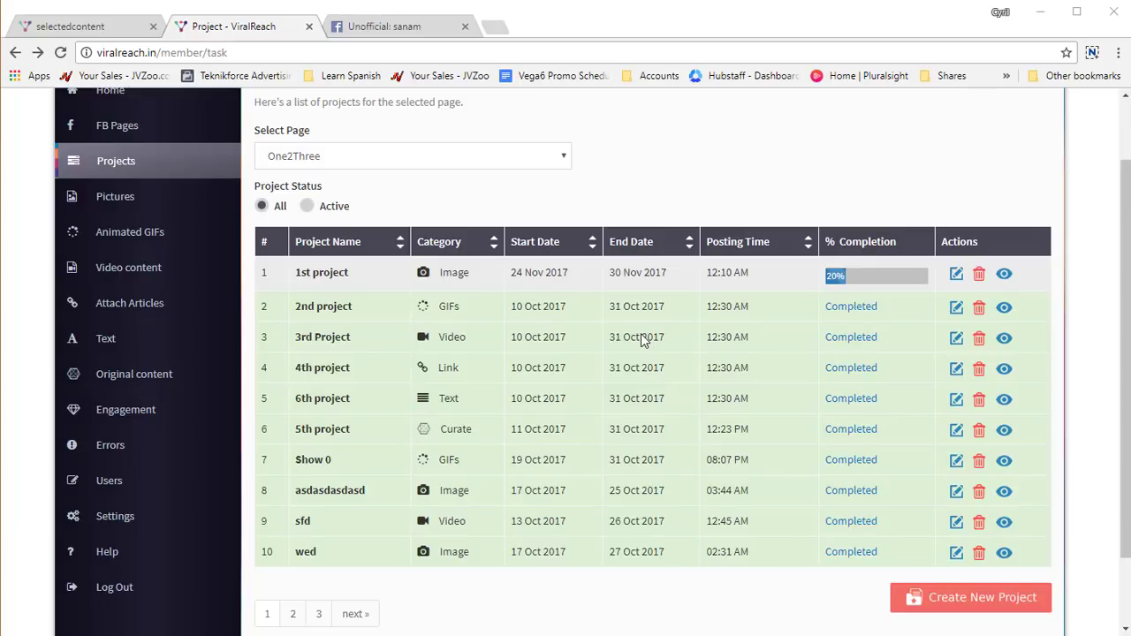
Start a project for Unofficial: sanam named 'Text project', with the same description
left_click(486, 159)
left_click(455, 193)
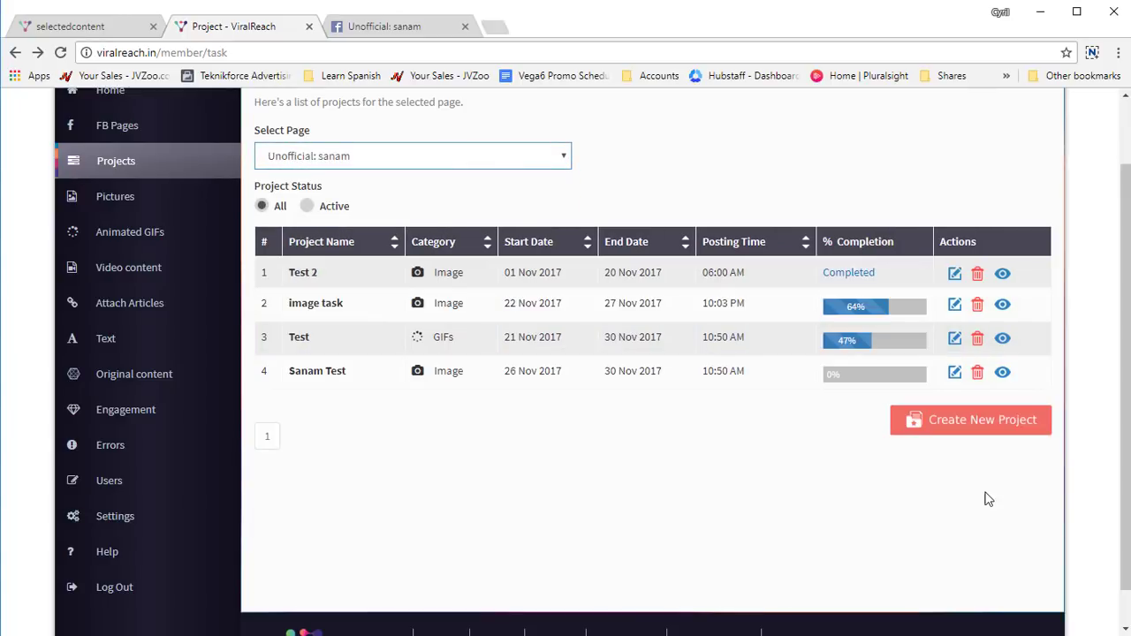
left_click(975, 432)
left_click(387, 334)
type("Text project")
key("ctrl+a")
key("ctrl+c")
left_click(382, 399)
key("ctrl+v")
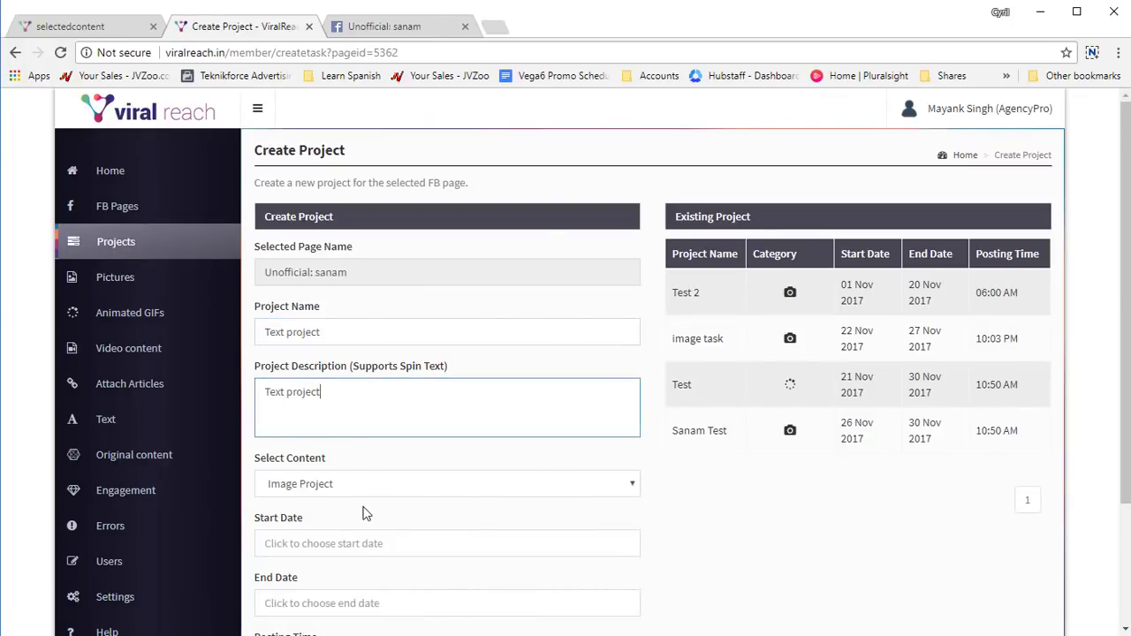
Make it a Text Project running 26–30 Nov 2017, posting at 10:00
left_click(366, 485)
left_click(357, 584)
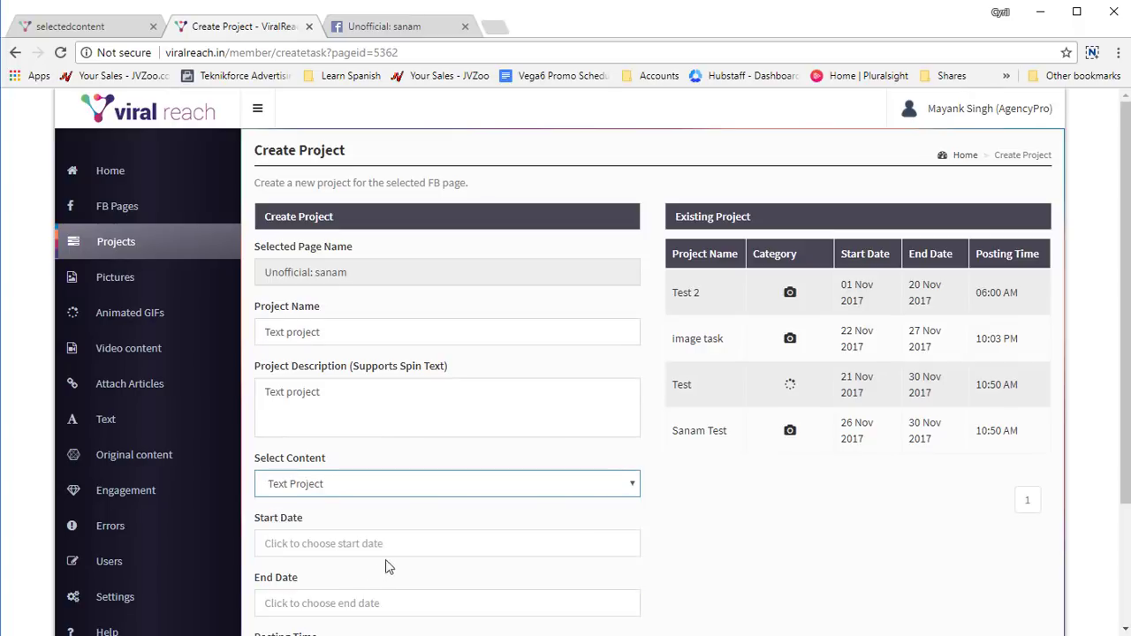
scroll(466, 525, "down", 2)
left_click(429, 389)
left_click(279, 554)
left_click(371, 442)
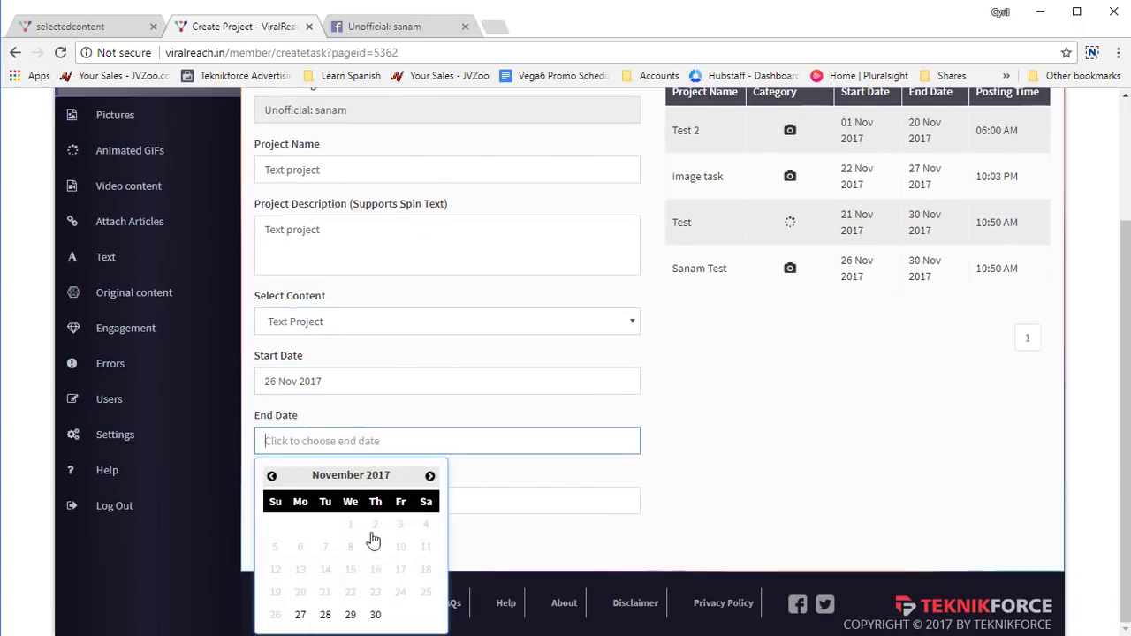
left_click(376, 613)
left_click(288, 499)
type("10:--")
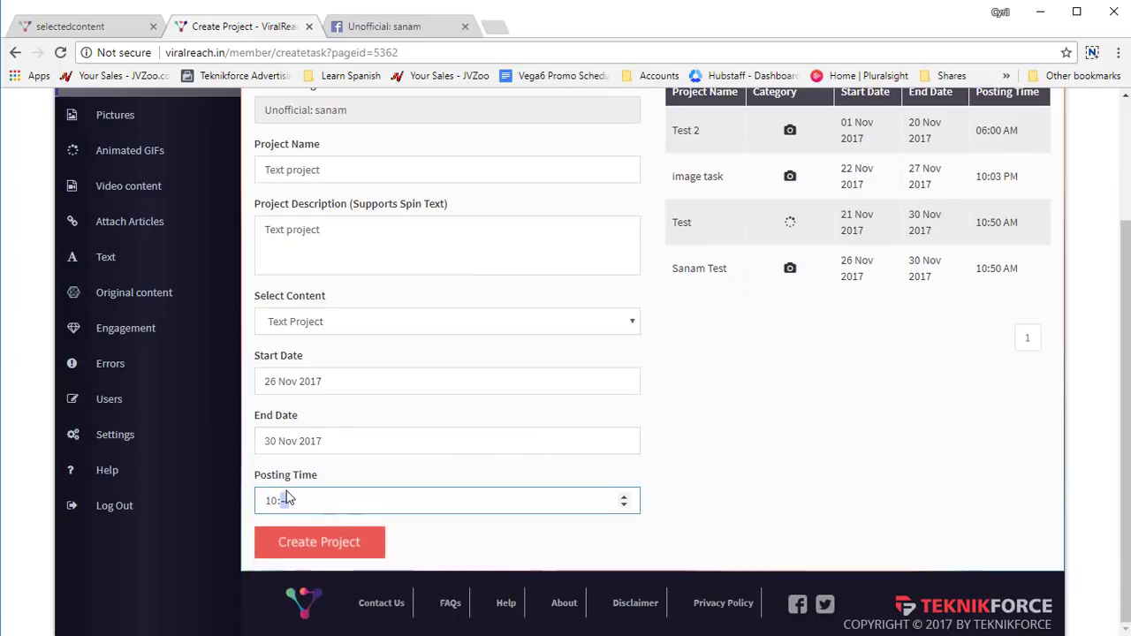
Create the project, confirm it, and go to the Text for Status Updates page
left_click(310, 530)
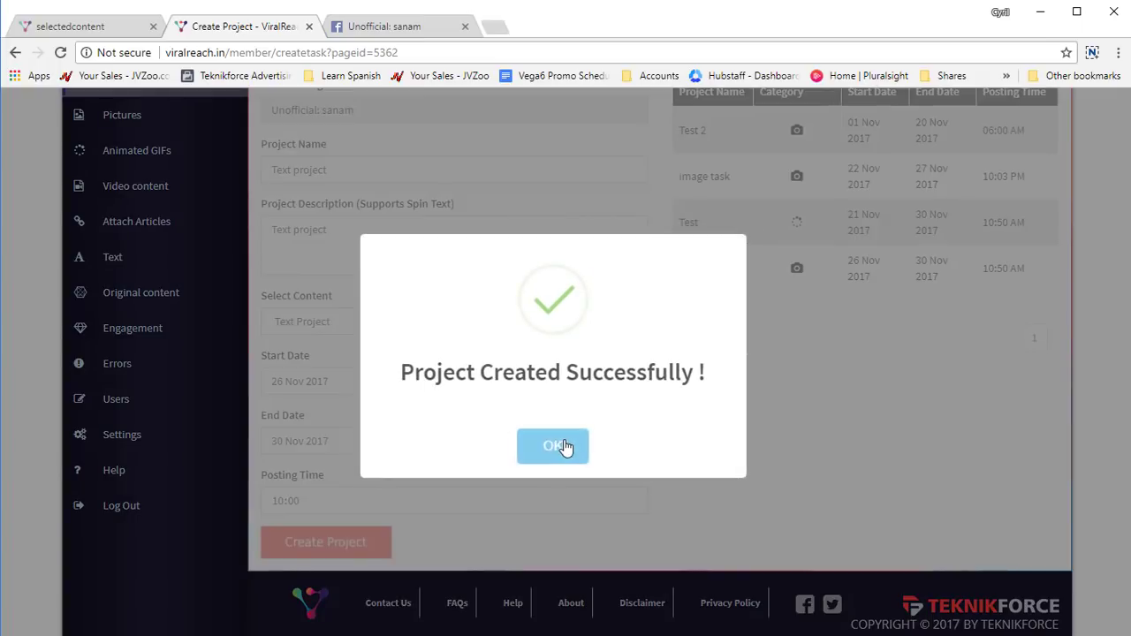
left_click(564, 447)
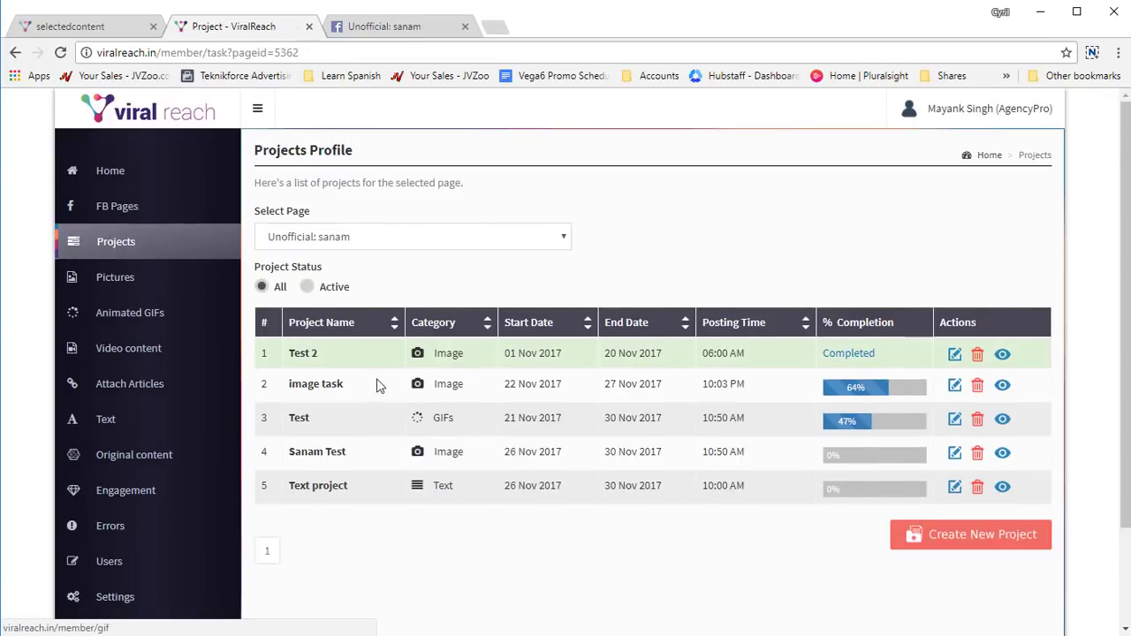
scroll(294, 265, "down", 1)
left_click_drag(298, 272, 345, 277)
left_click(345, 277)
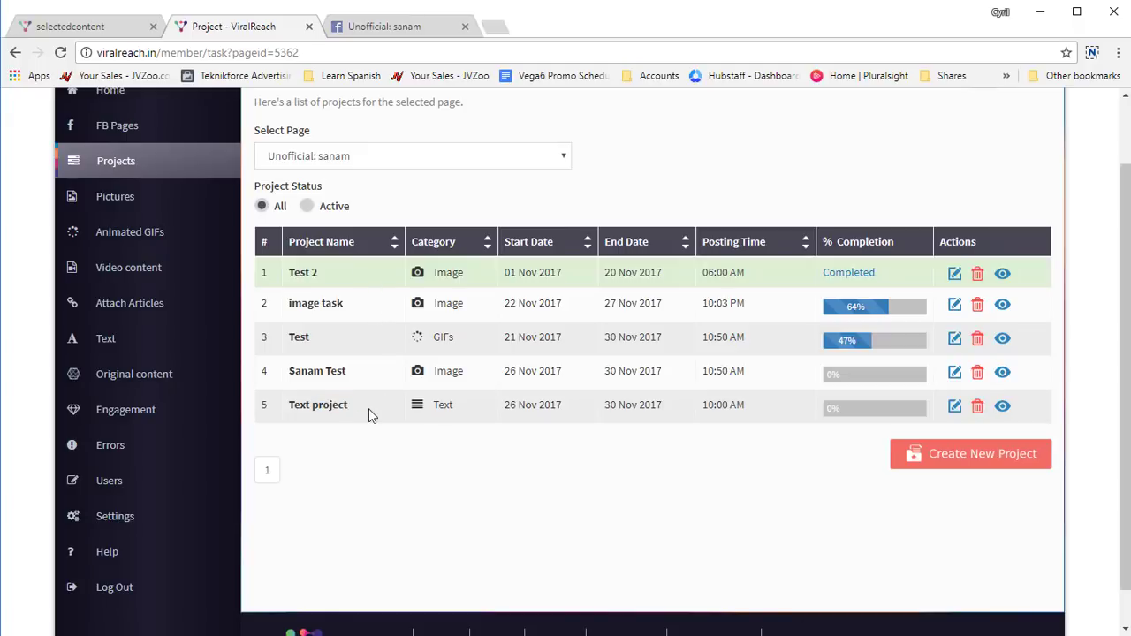
left_click(111, 338)
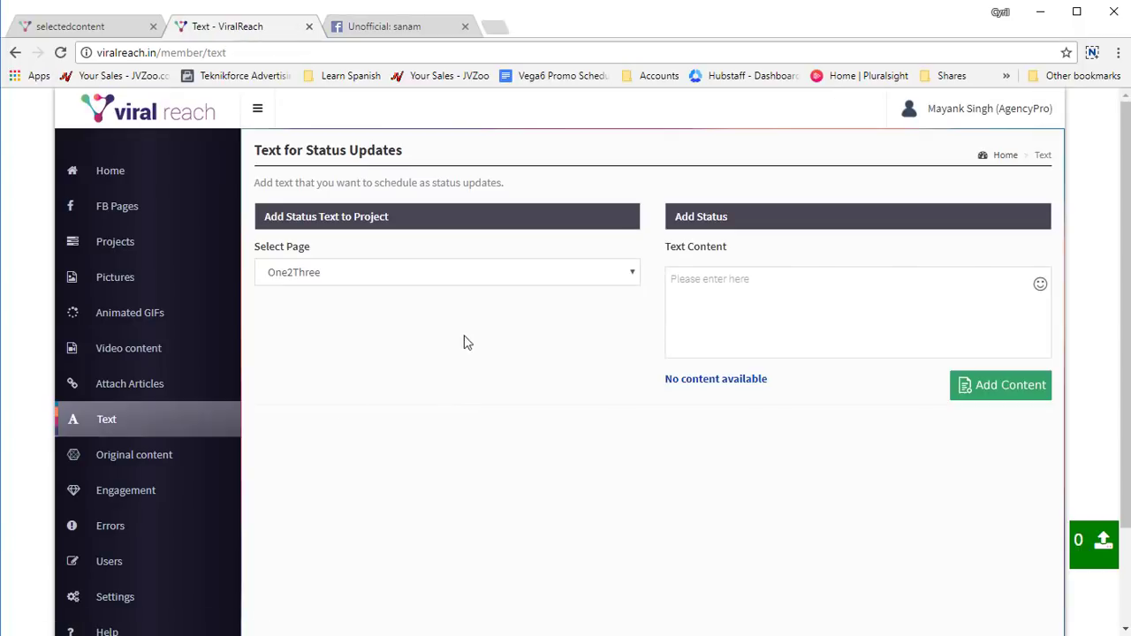
Paste the spun Black Friday status text into the Text Content box and review its alternatives
left_click(678, 305)
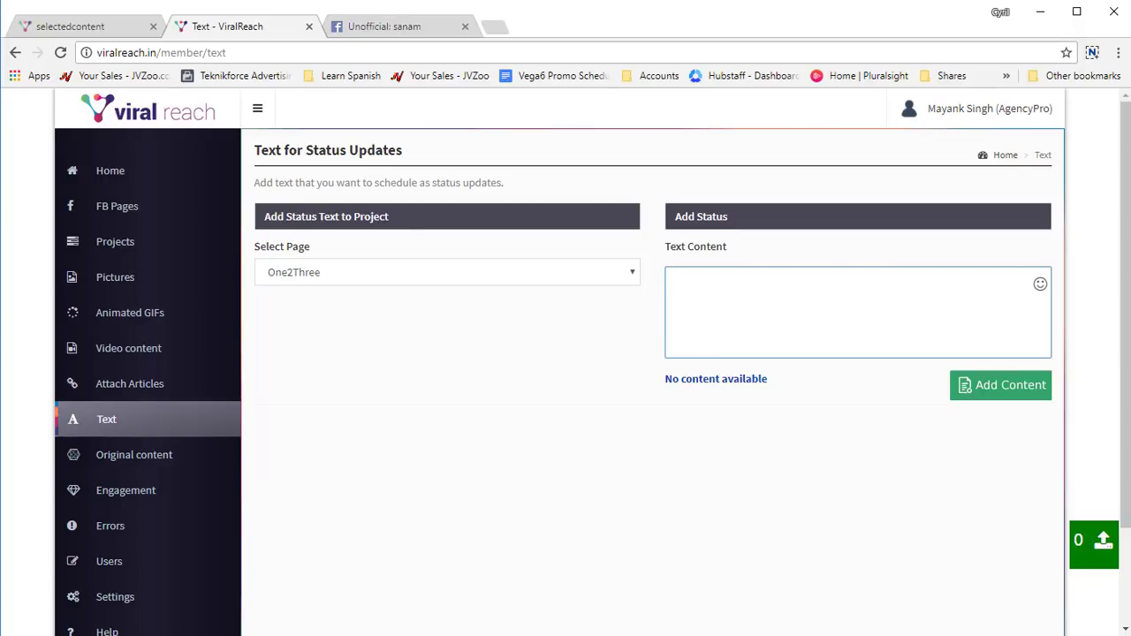
left_click(875, 318)
key("ctrl+v")
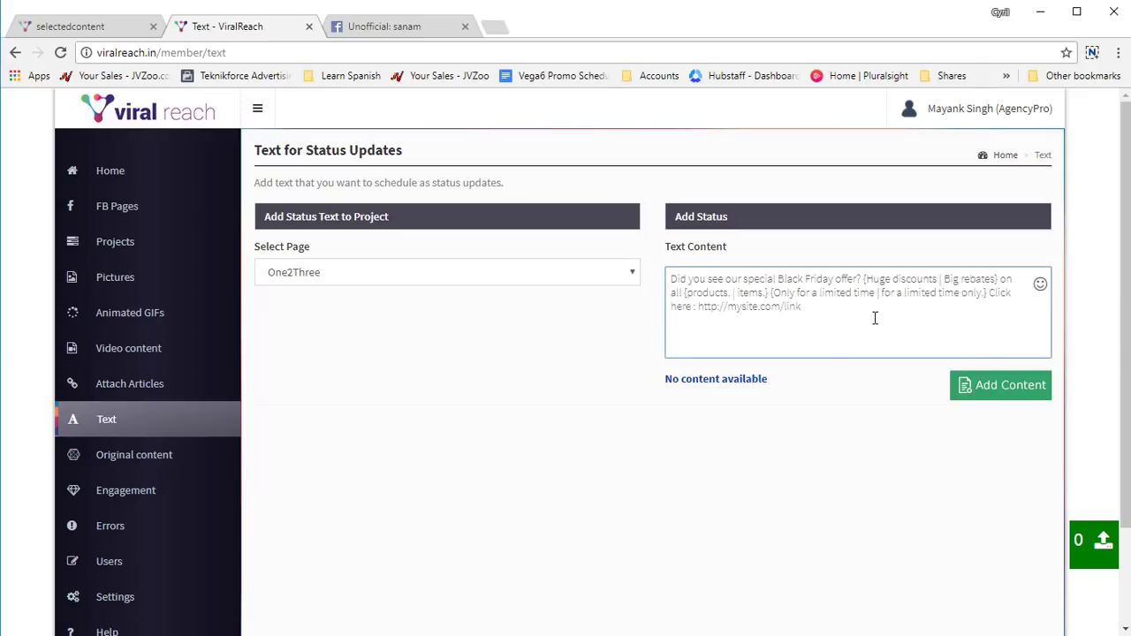
left_click_drag(884, 278, 975, 279)
left_click_drag(701, 293, 948, 297)
left_click(781, 306)
left_click(968, 293)
Add the status text as project content and confirm, leaving 5 texts selected
key("ctrl+a")
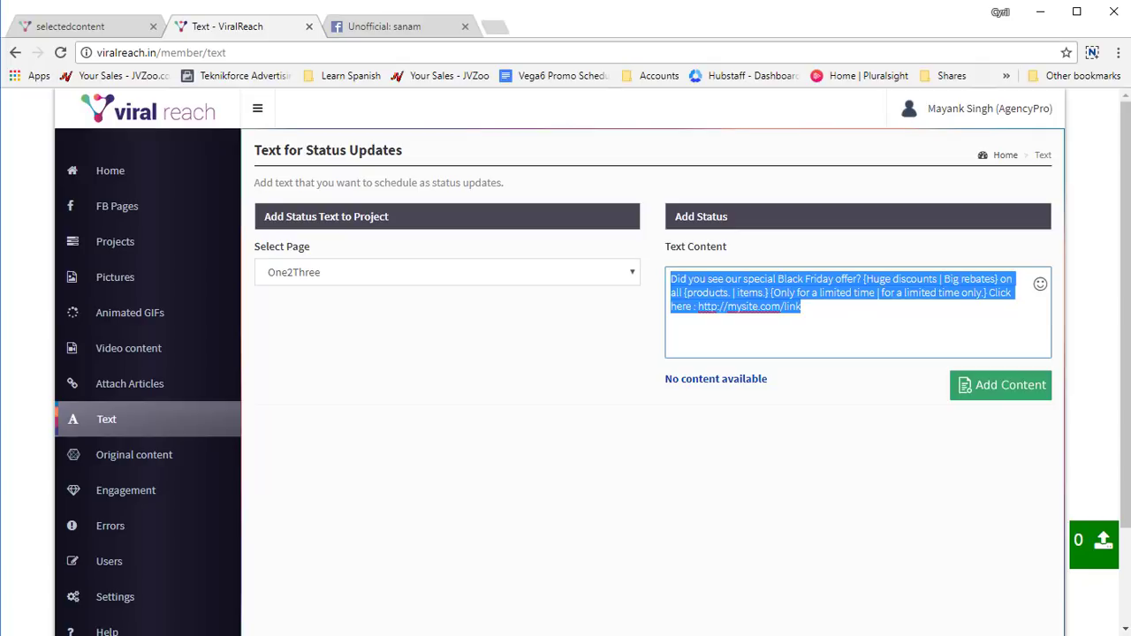
left_click(952, 366)
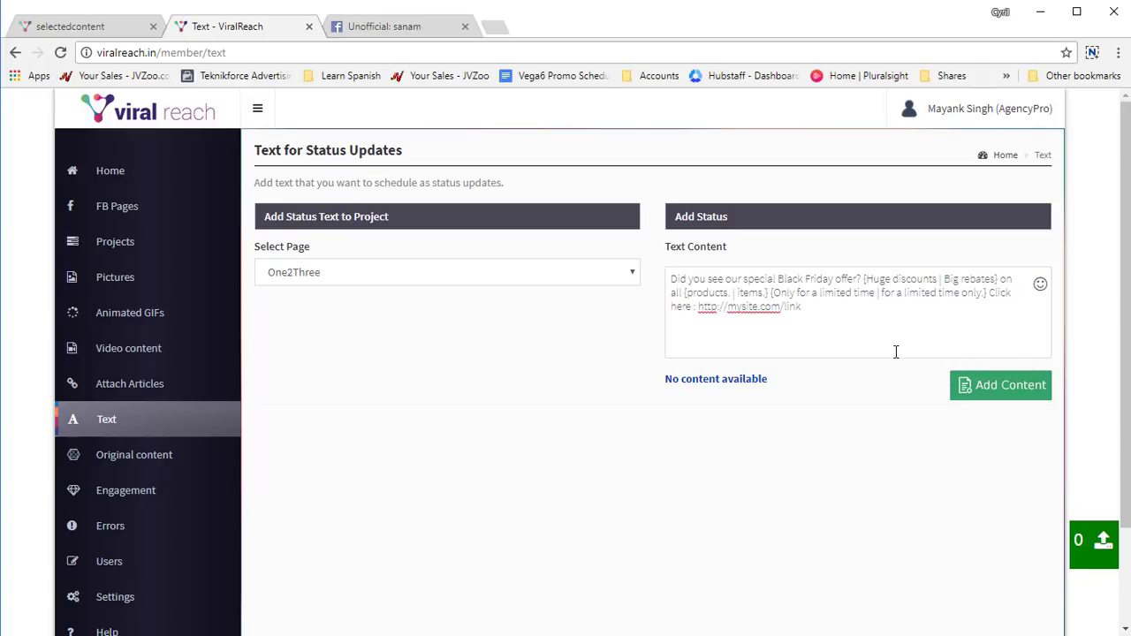
left_click(968, 386)
left_click(591, 447)
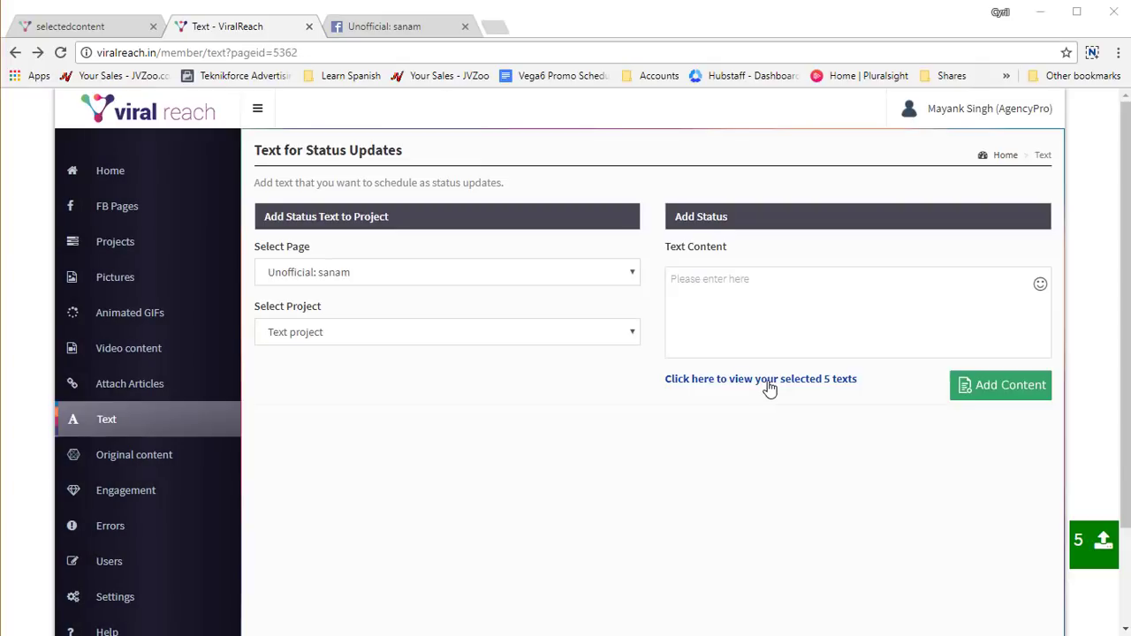
Submit the 5 selected Black Friday texts to Facebook, scheduled 26–30 Nov 2017 at 10:00 AM
left_click(769, 387)
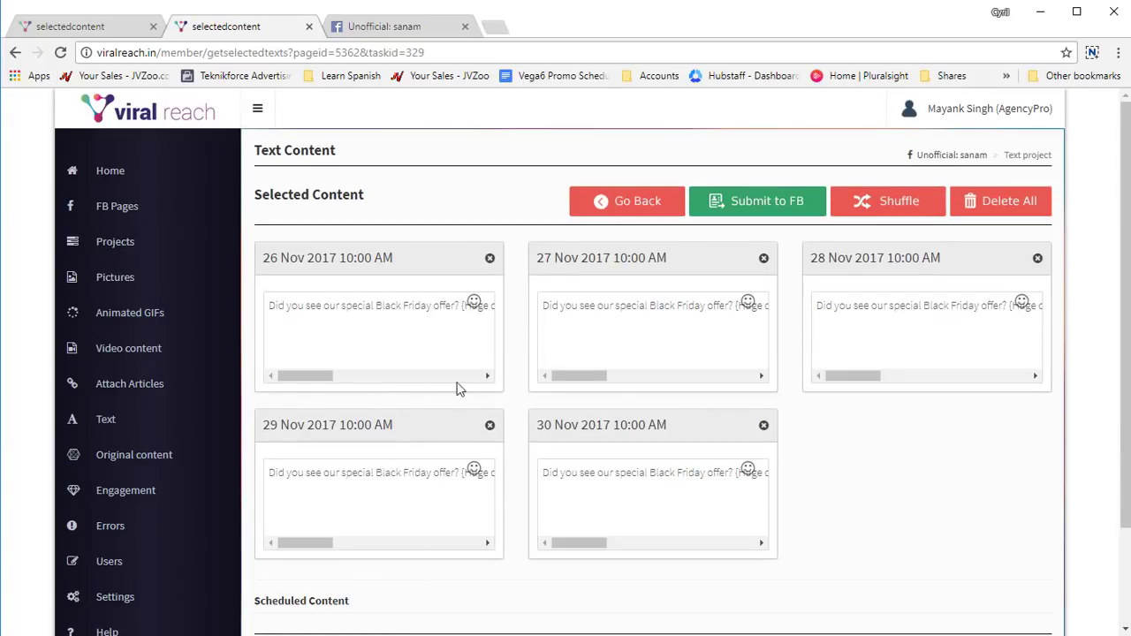
mouse_move(299, 378)
left_mouse_down()
mouse_move(466, 389)
mouse_move(298, 387)
left_mouse_up()
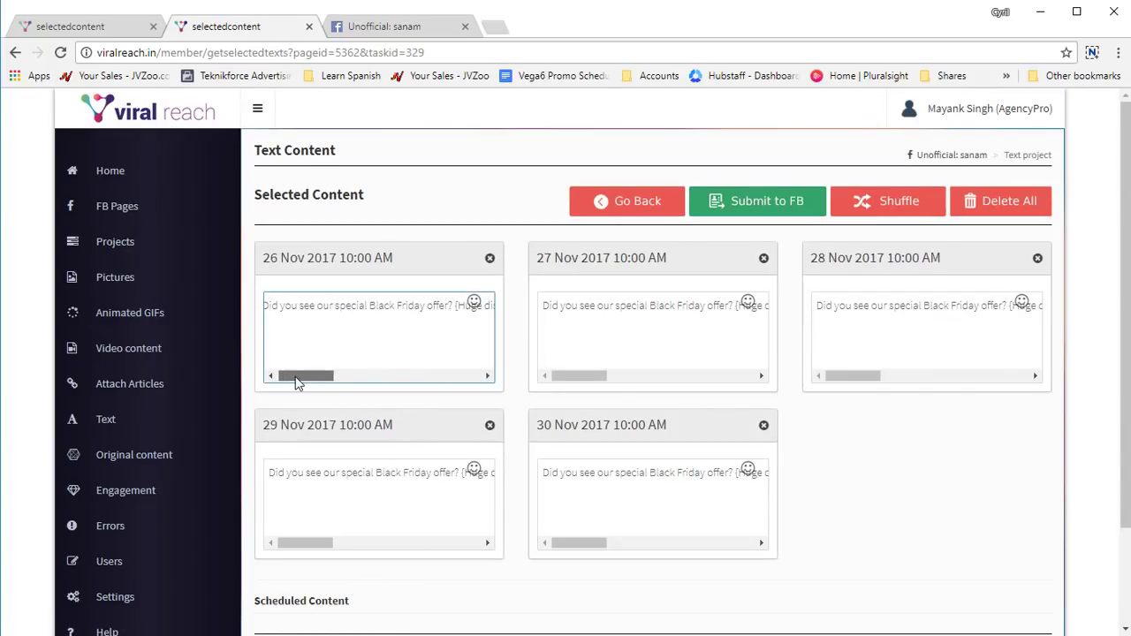
left_click(765, 205)
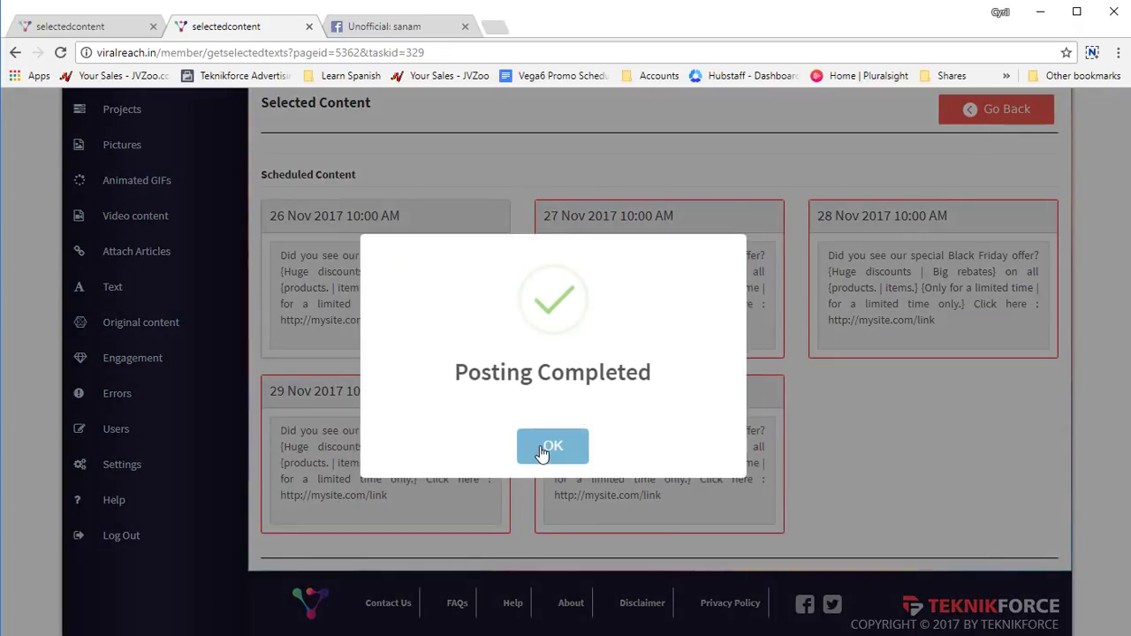
left_click(543, 452)
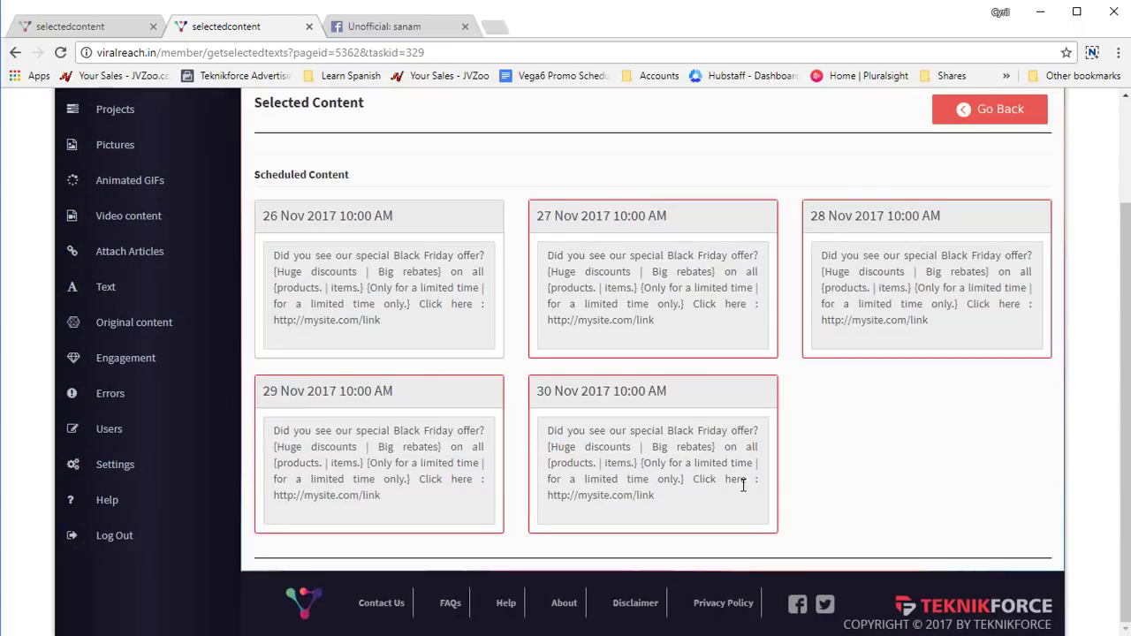
scroll(672, 472, "up", 3)
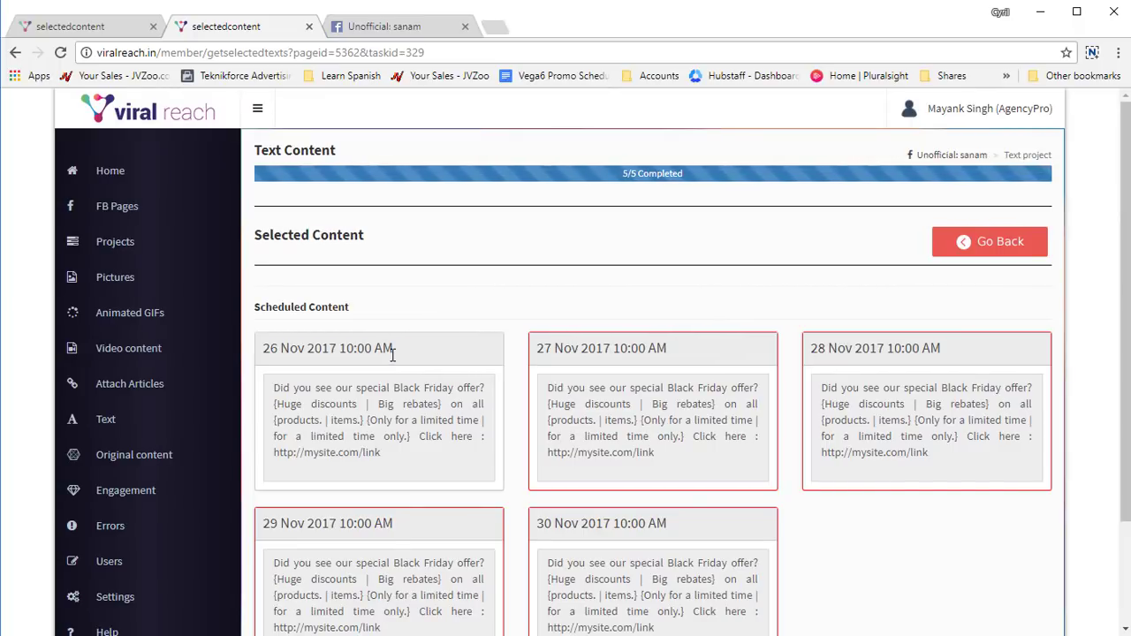
Switch to Video content and select the One2Three Facebook page
left_click(167, 347)
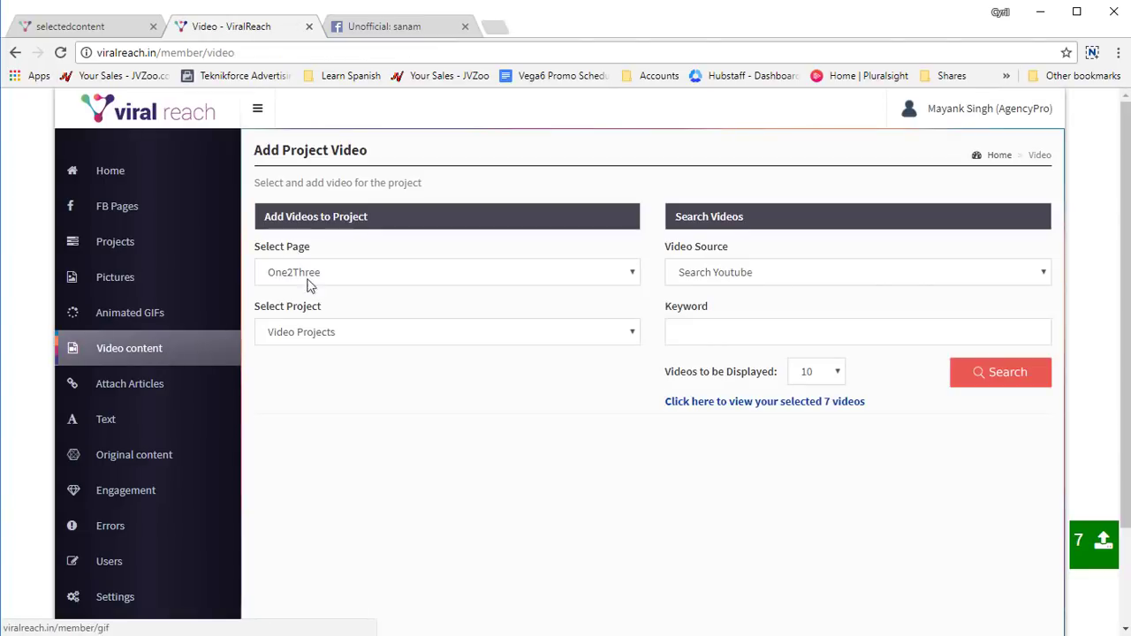
left_click(341, 274)
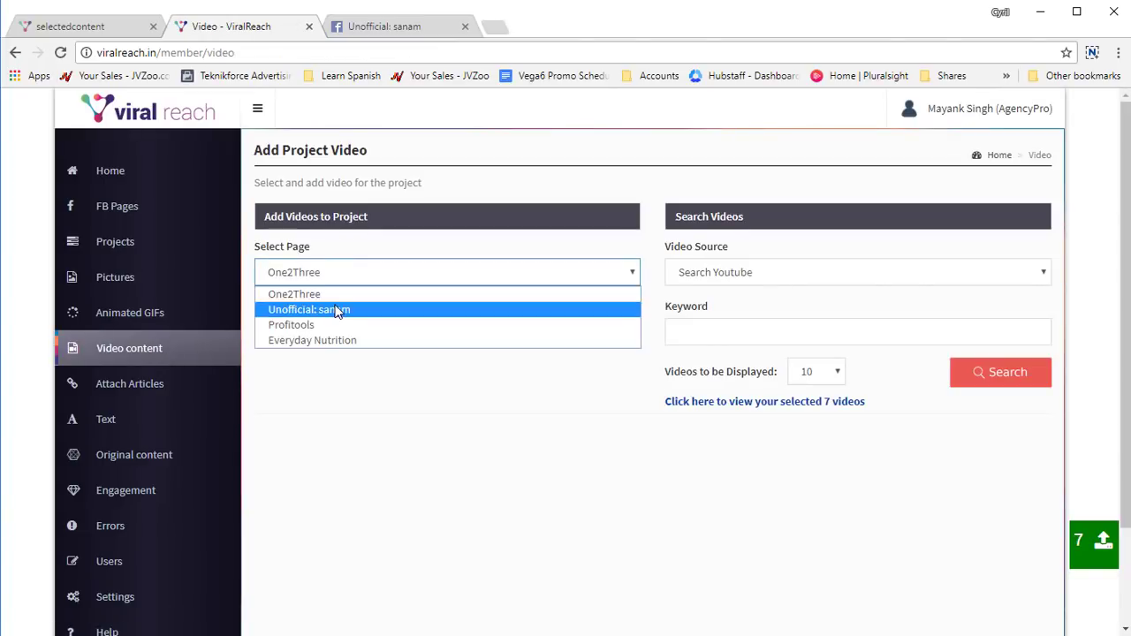
left_click(335, 311)
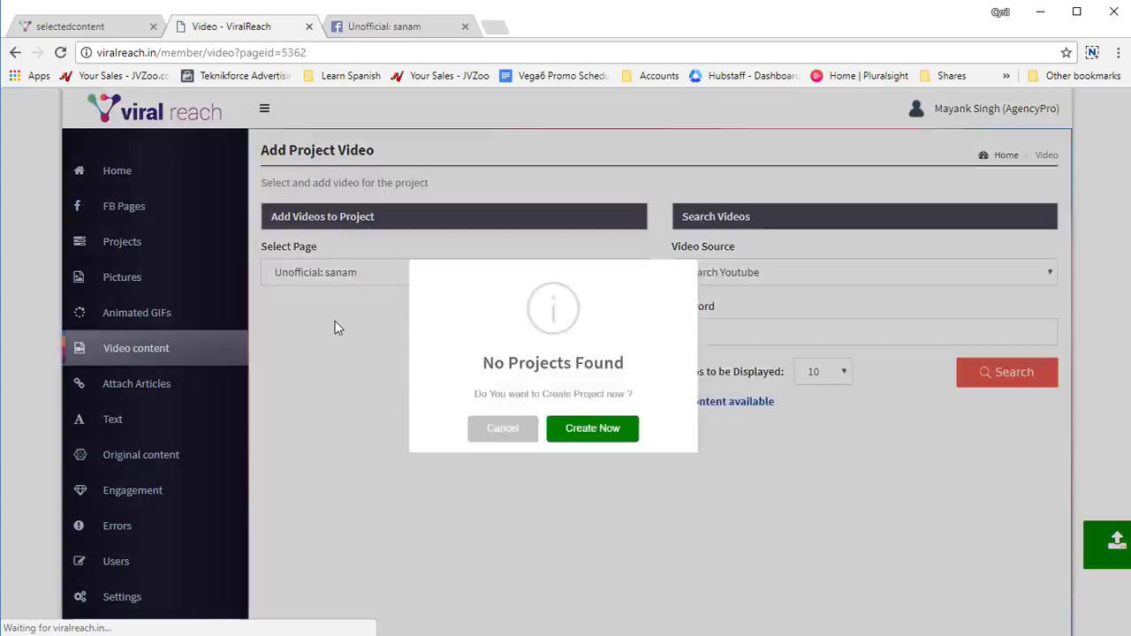
left_click(511, 425)
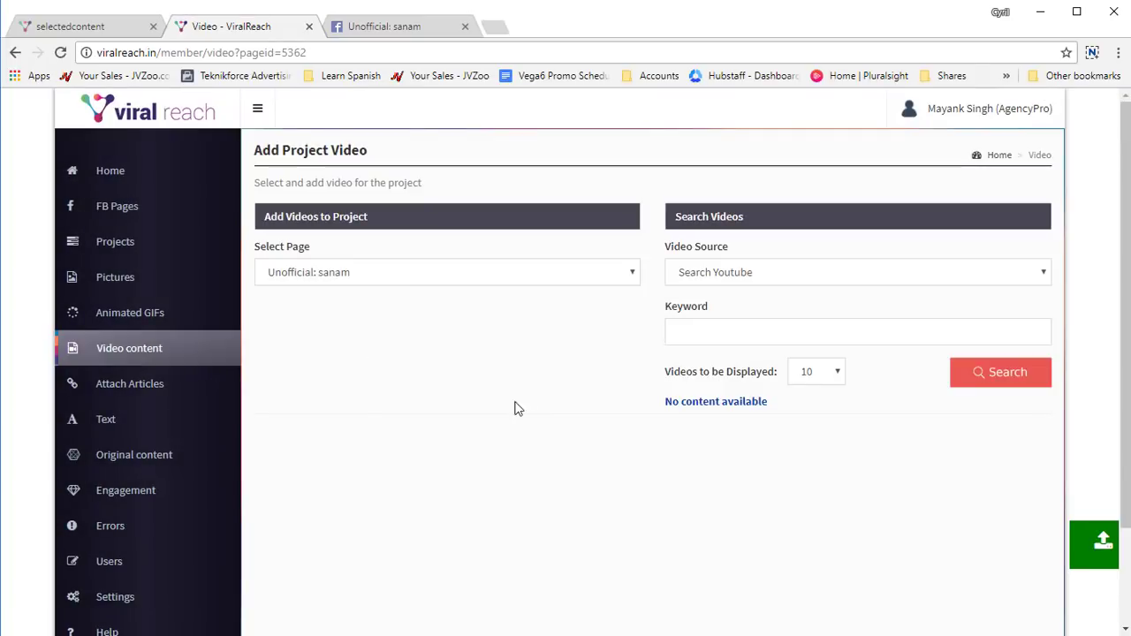
left_click(417, 280)
left_click(419, 290)
left_click(315, 281)
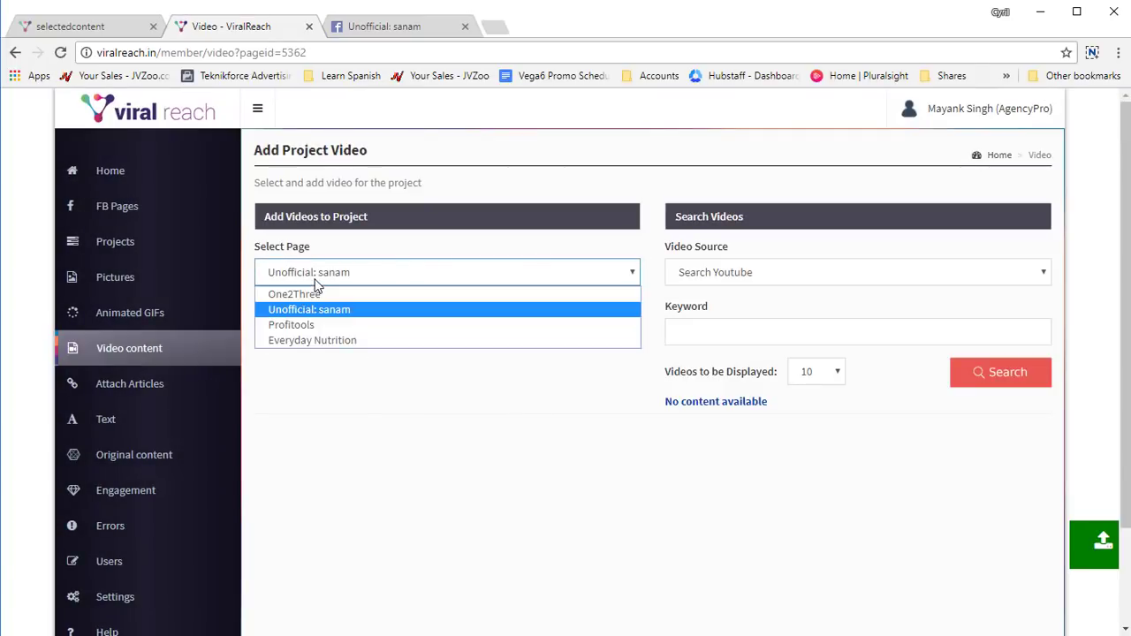
left_click(315, 281)
Add the Haunted House Monster Trucks video from the trucks results, then view the 9 selected videos
left_click(118, 252)
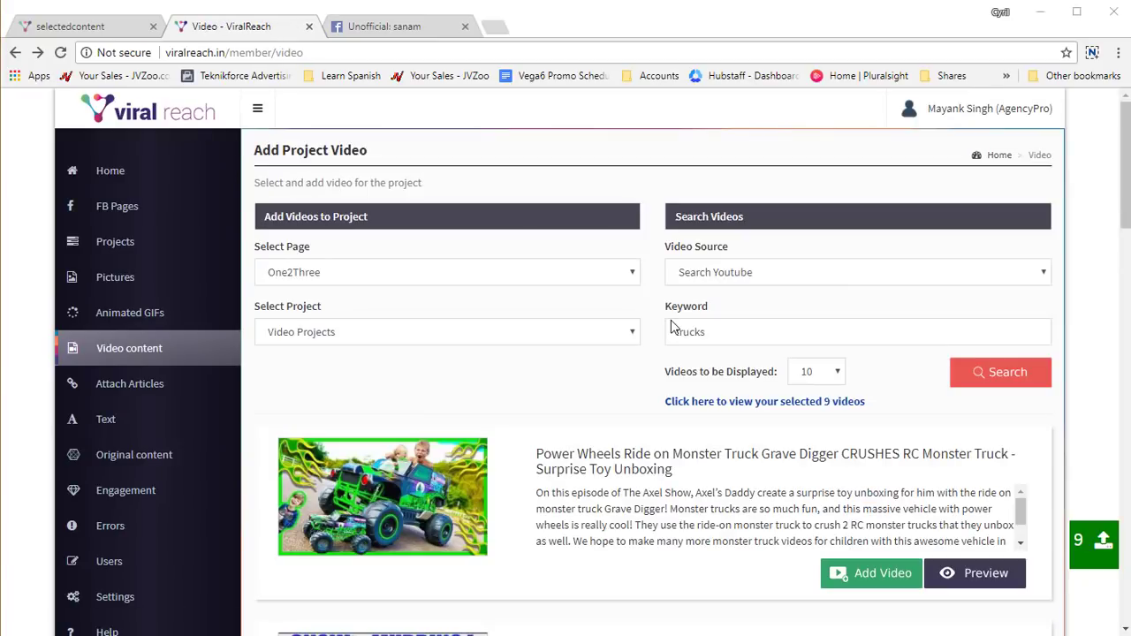
scroll(710, 360, "down", 1)
scroll(700, 309, "down", 8)
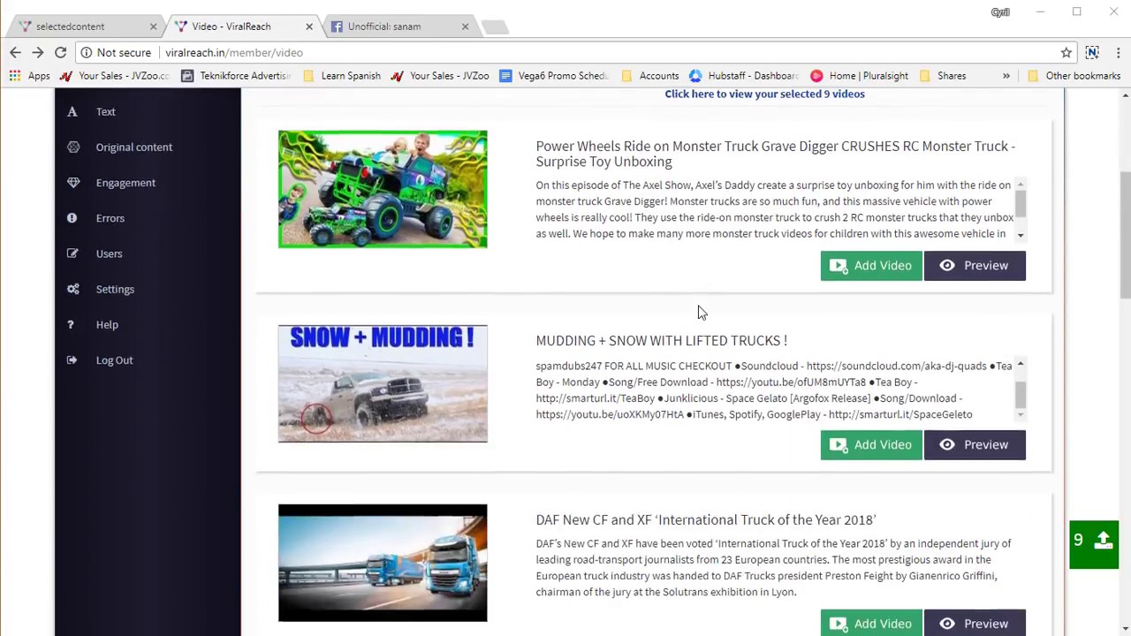
scroll(700, 309, "down", 3)
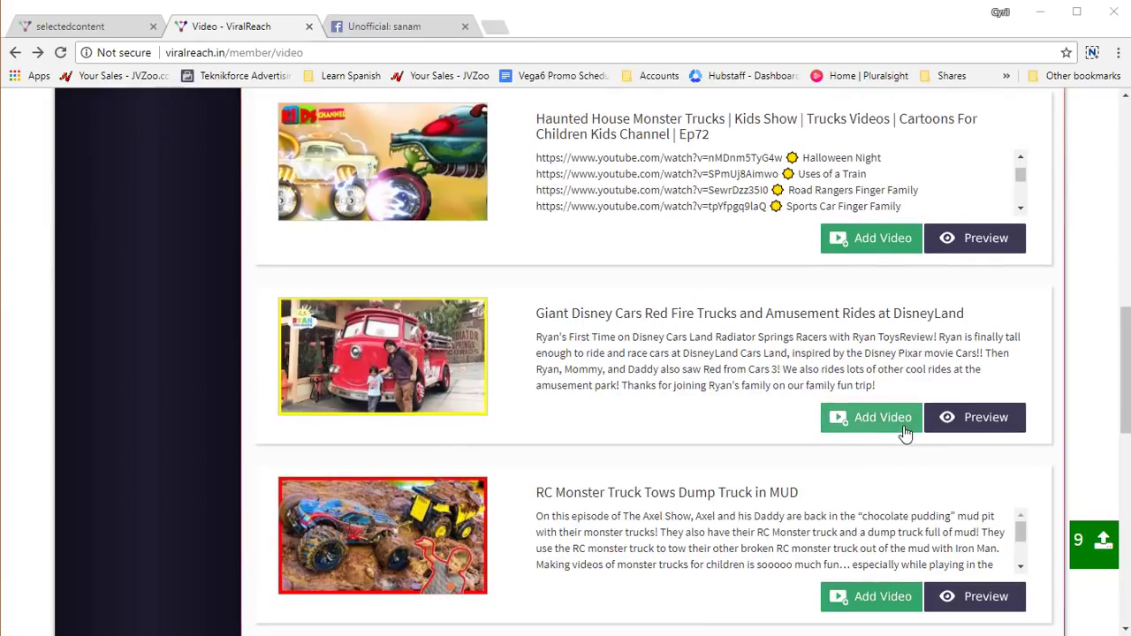
left_click(889, 245)
scroll(884, 354, "up", 5)
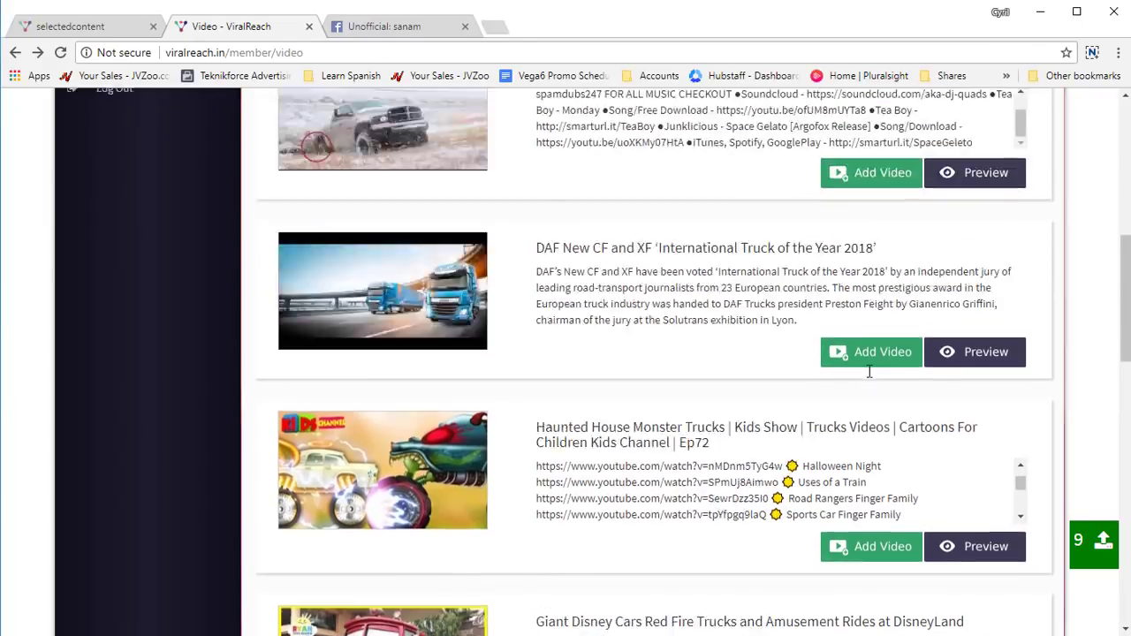
left_click(571, 446)
scroll(796, 353, "up", 5)
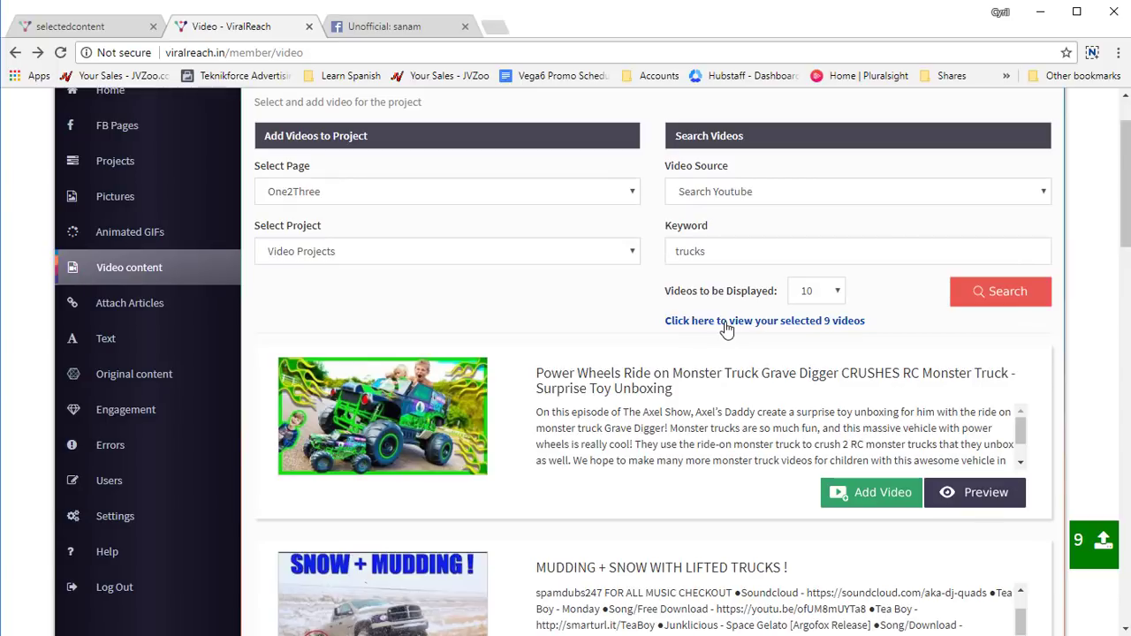
left_click(725, 323)
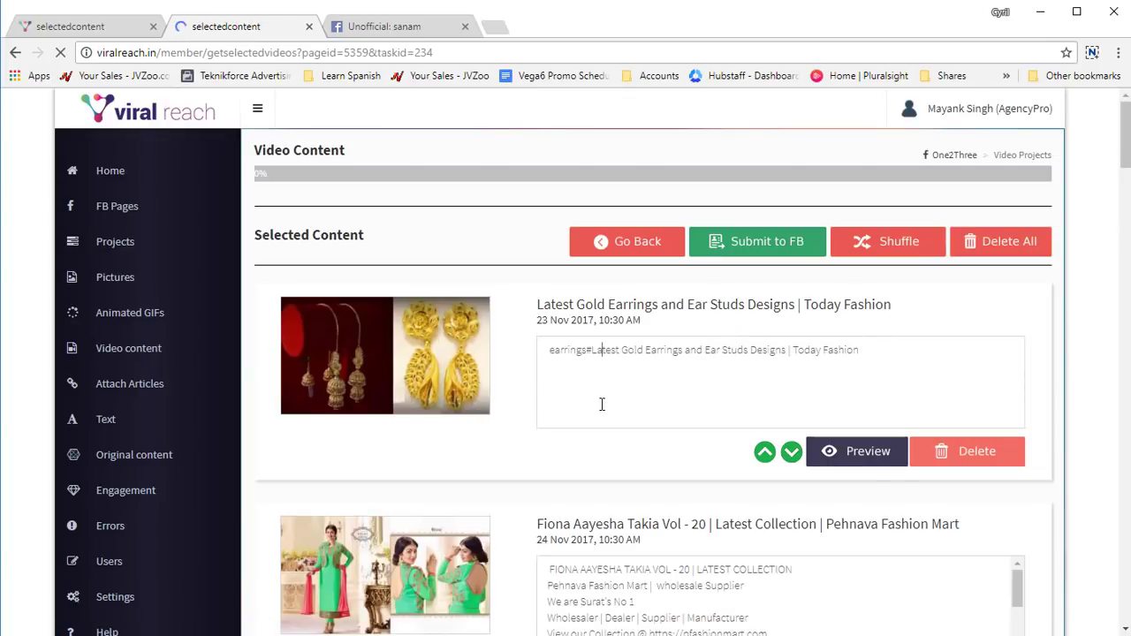
left_click(601, 404)
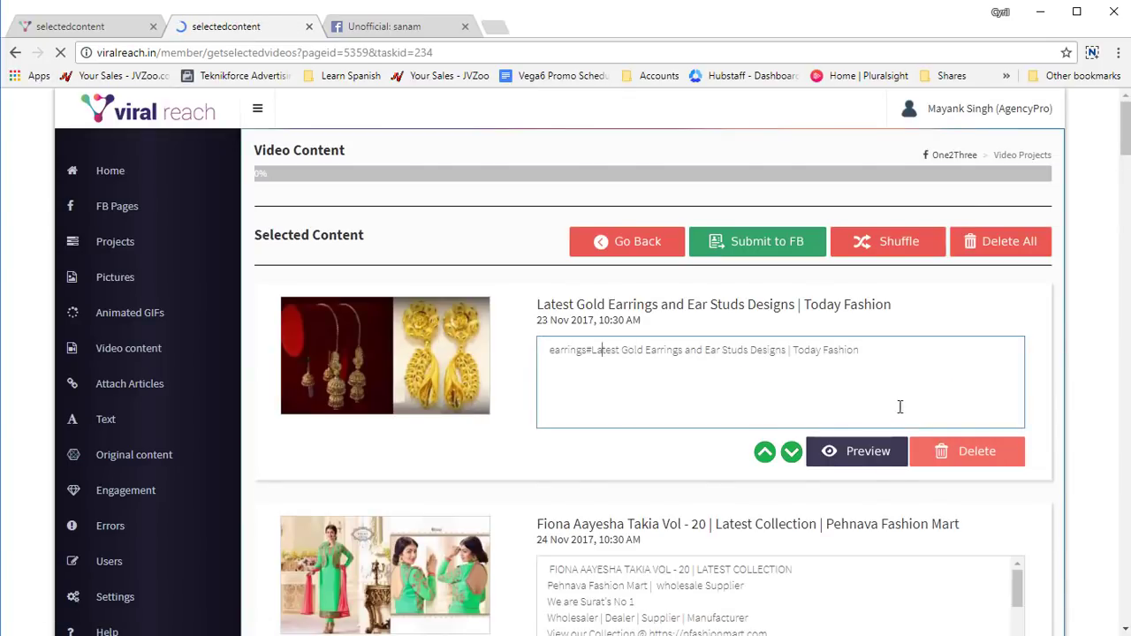
left_click_drag(871, 310, 417, 289)
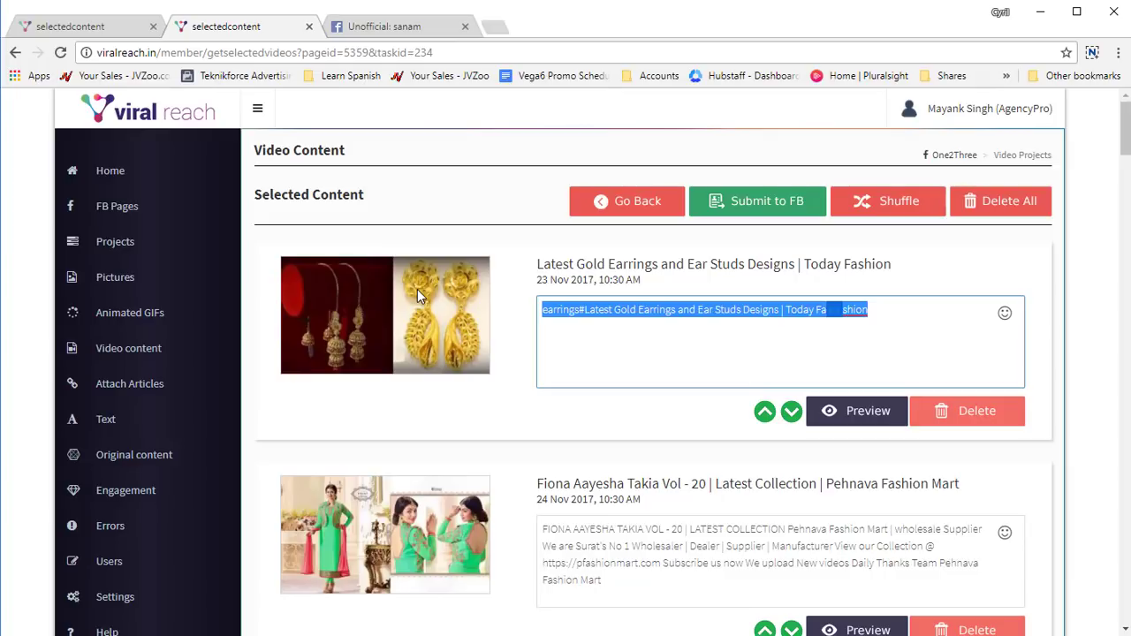
type("Click here to seee my off")
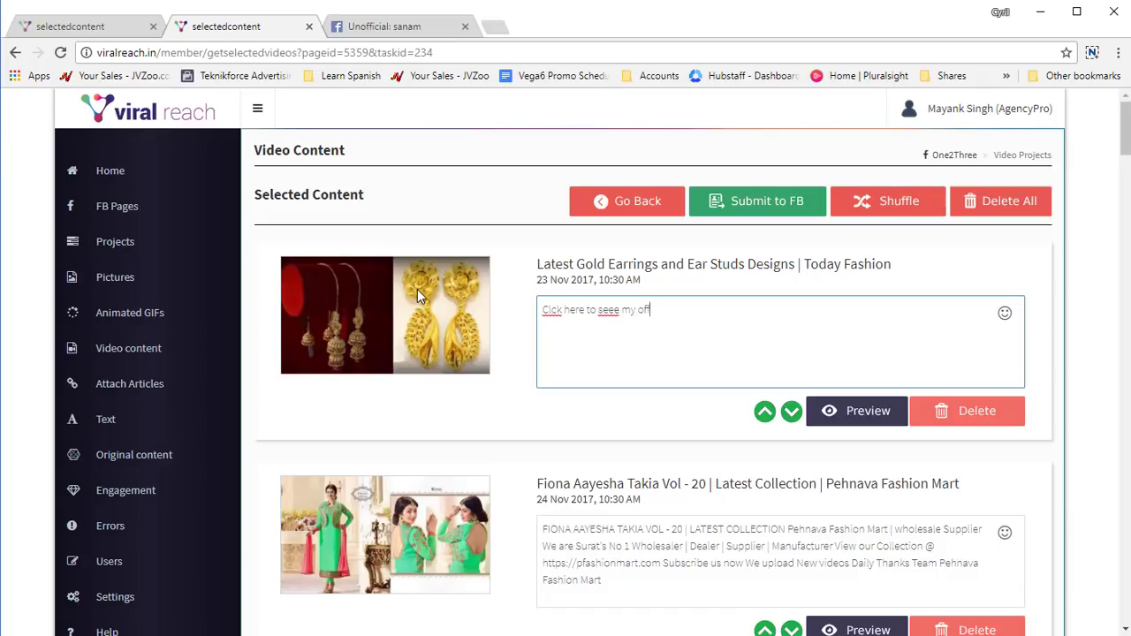
key("BackSpace")
key("Left")
key("Left")
key("Left")
key("Left")
key("Left")
key("Left")
key("Left")
key("Left")
key("Left")
key("Left")
key("Left")
key("Left")
type("i")
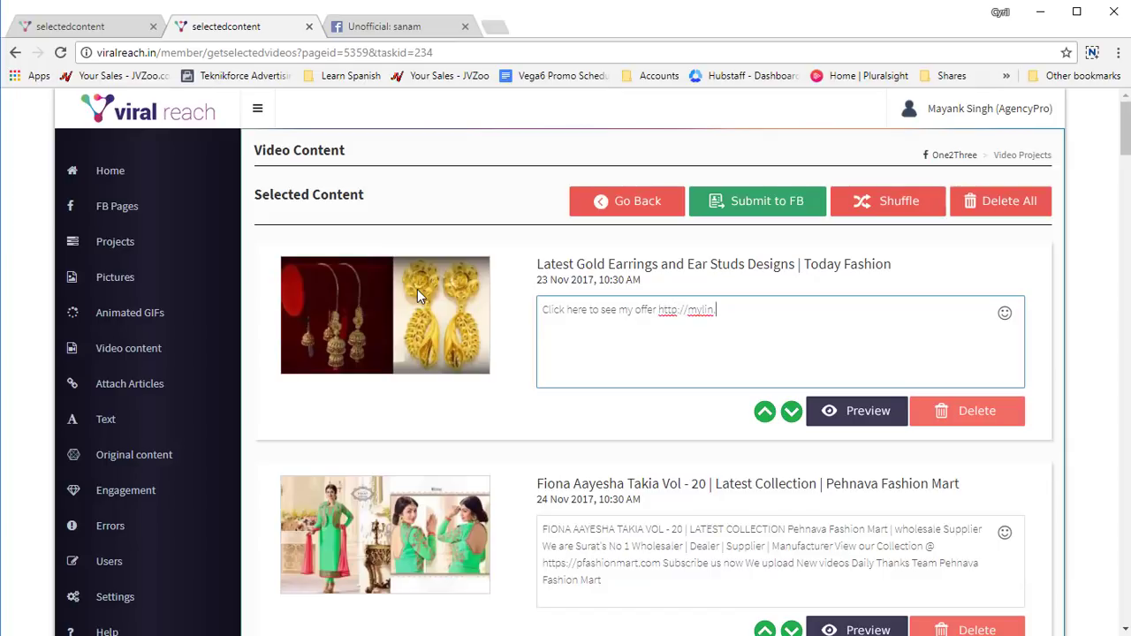
type("om")
key("ctrl+a")
key("ctrl+c")
Paste the offer caption over the second, henna, burqa and sarees video descriptions
left_click(591, 566)
key("ctrl+a")
key("ctrl+v")
scroll(871, 562, "down", 3)
left_click(715, 495)
key("ctrl+a")
key("ctrl+v")
scroll(717, 497, "down", 4)
left_click(699, 458)
key("ctrl+a")
key("ctrl+v")
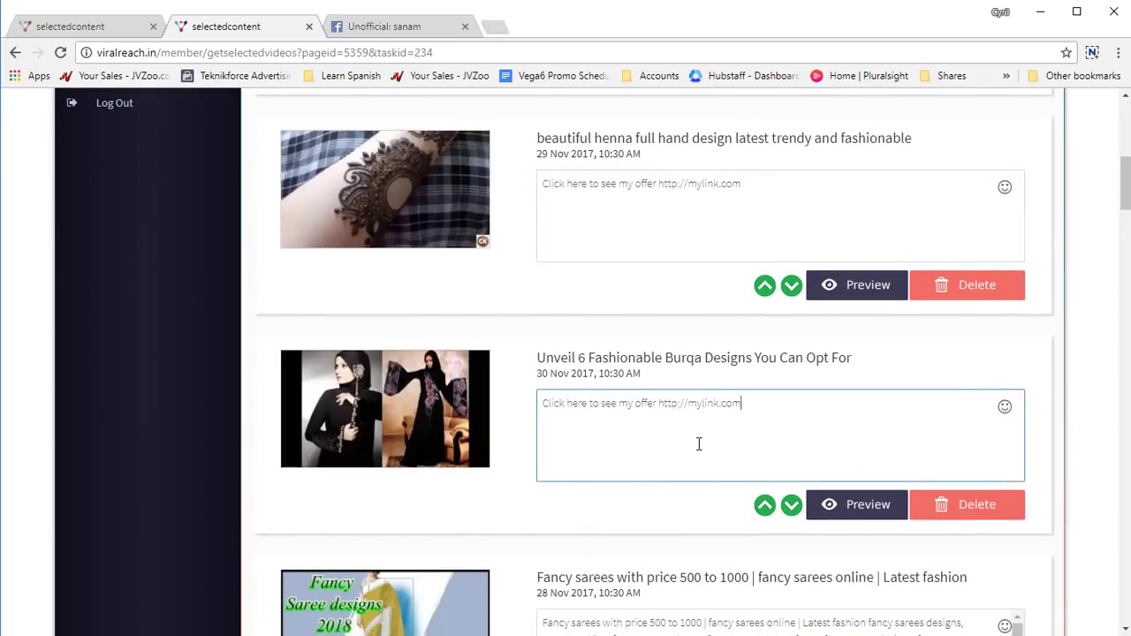
scroll(699, 445, "down", 3)
left_click(690, 343)
key("ctrl+a")
key("ctrl+v")
Paste the caption over the remaining descriptions, including Myanmar and crochet, and submit to Facebook
scroll(684, 480, "down", 2)
left_click(698, 419)
key("ctrl+a")
key("ctrl+v")
scroll(690, 450, "down", 4)
left_click(720, 343)
key("ctrl+a")
key("ctrl+v")
left_click(727, 489)
key("ctrl+a")
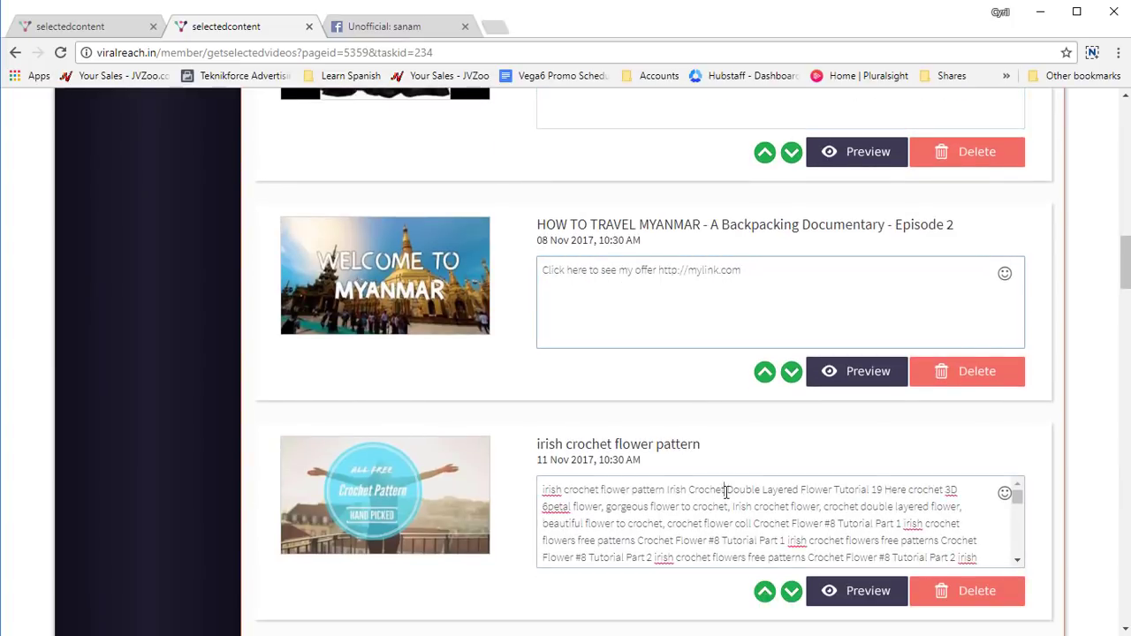
key("ctrl+v")
scroll(911, 472, "up", 10)
scroll(911, 472, "up", 3)
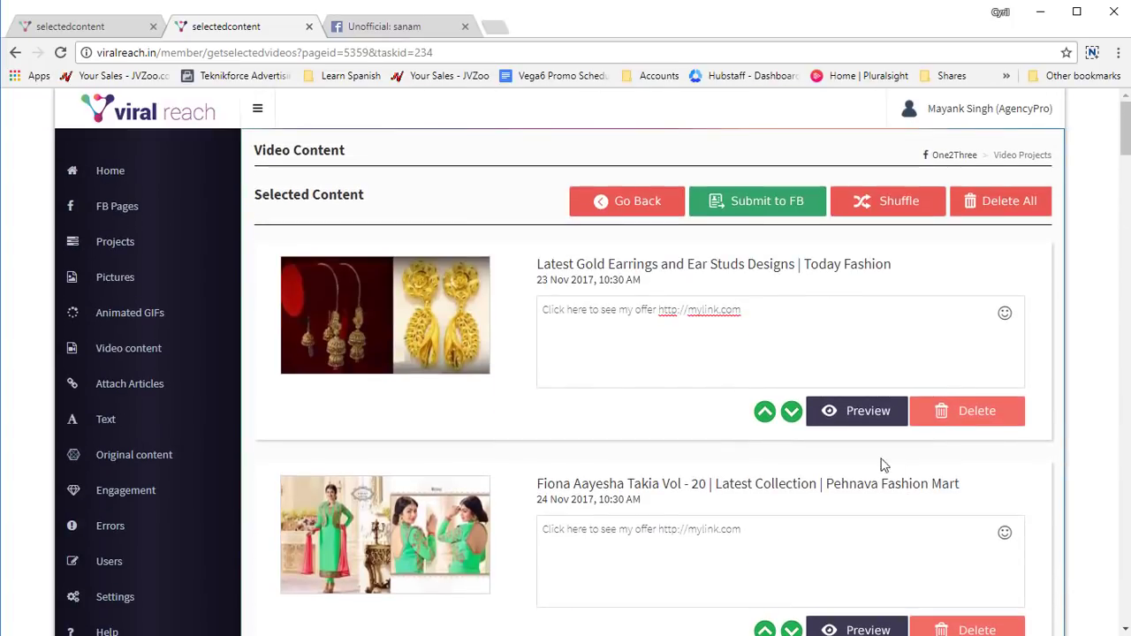
left_click(765, 212)
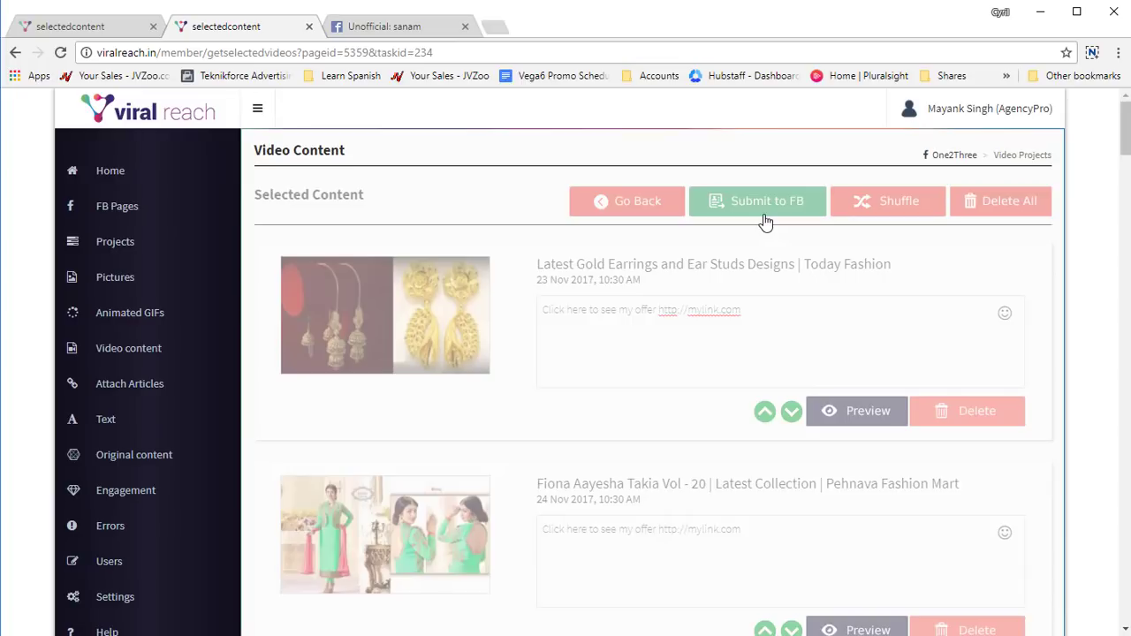